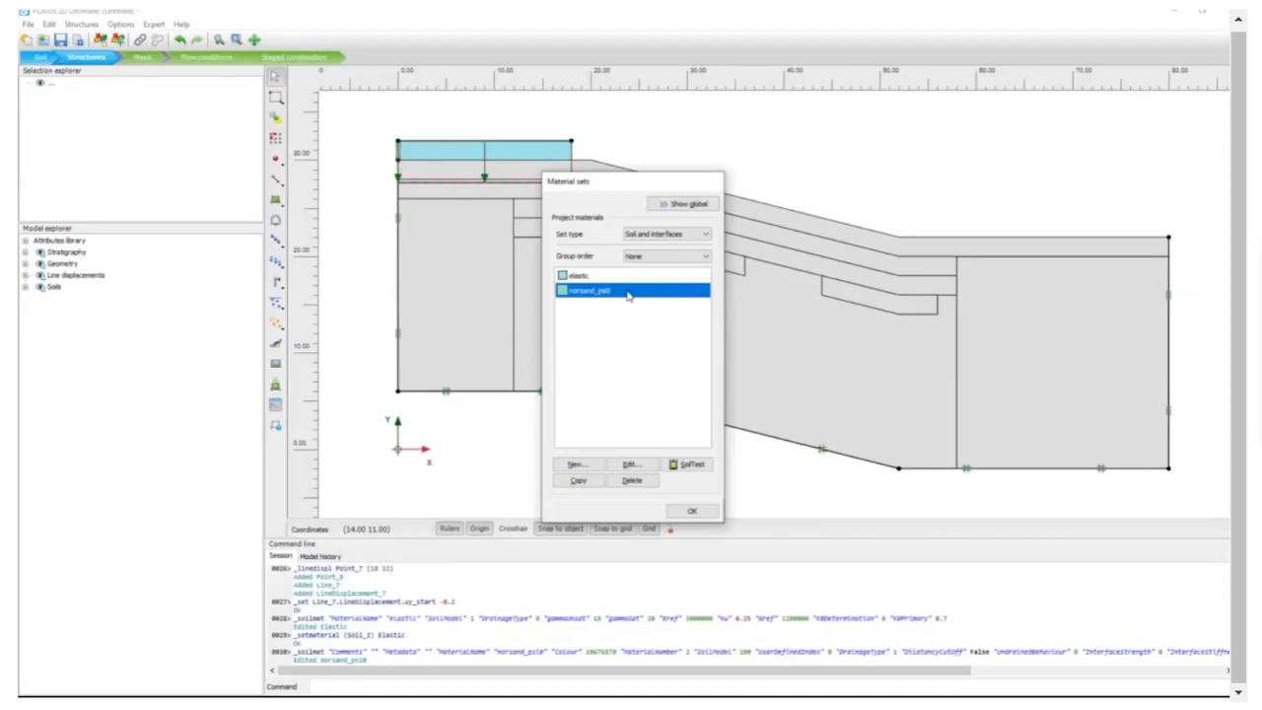
# - Review the user-defined model parameters of the norsand_psi0 material, including the model variants offered by norsand64.dll, without changing them
pyautogui.doubleClick(629, 296)
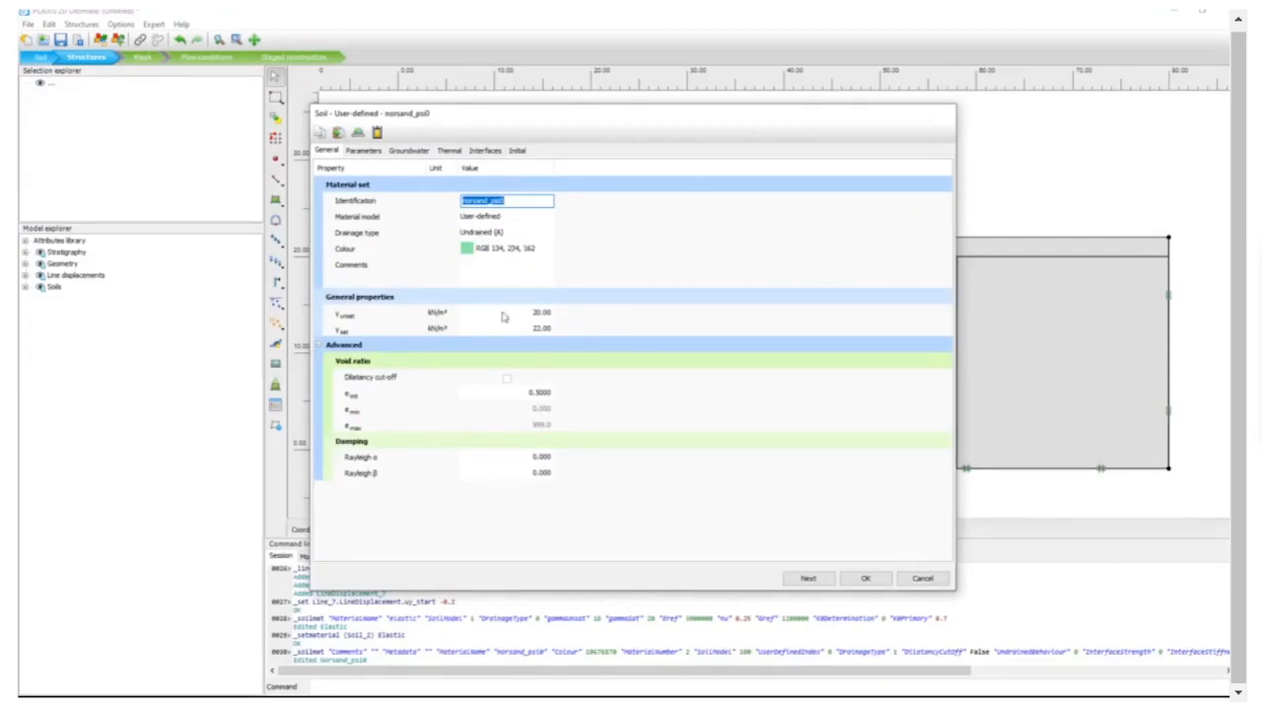
pyautogui.click(365, 153)
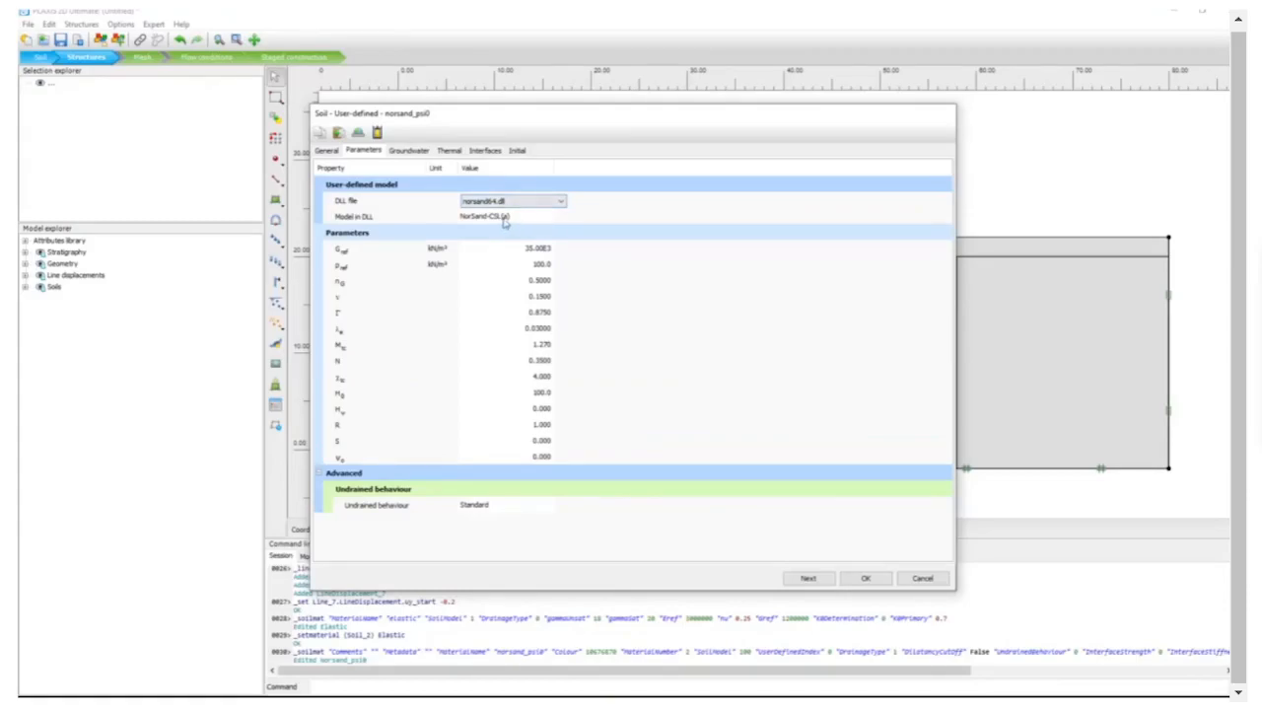
pyautogui.click(540, 221)
pyautogui.click(560, 218)
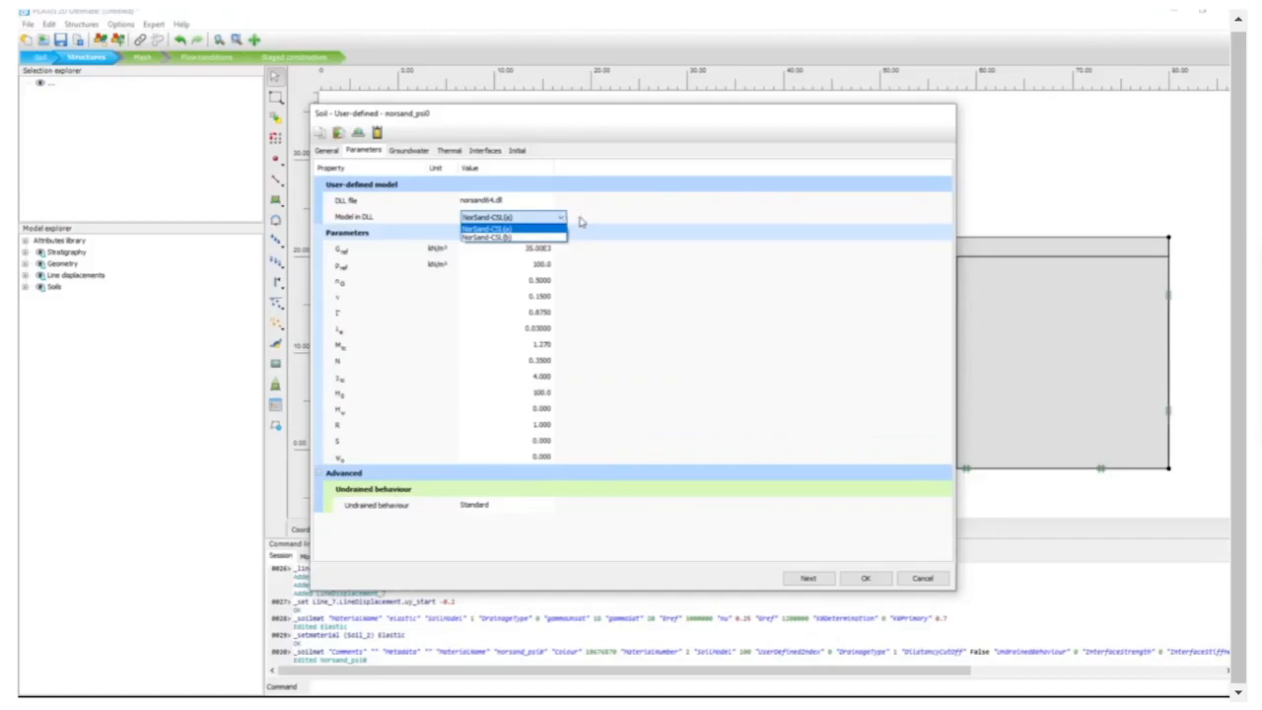
pyautogui.click(581, 223)
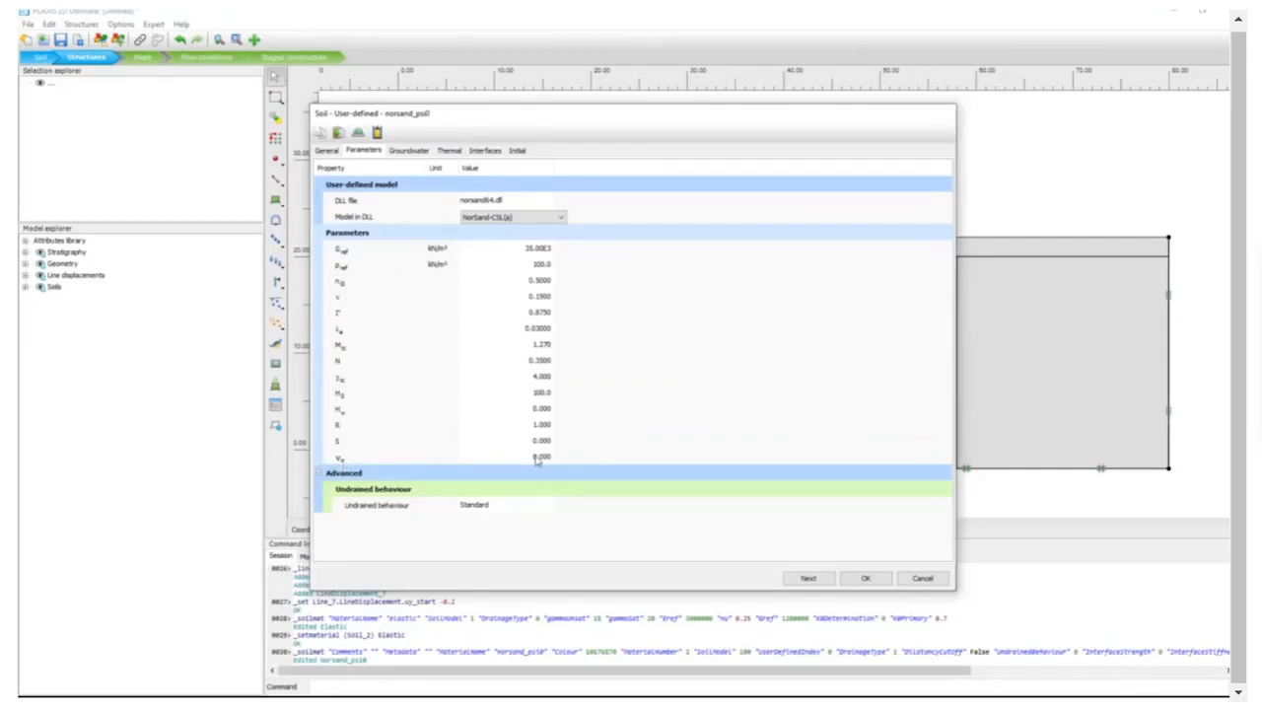
pyautogui.click(924, 580)
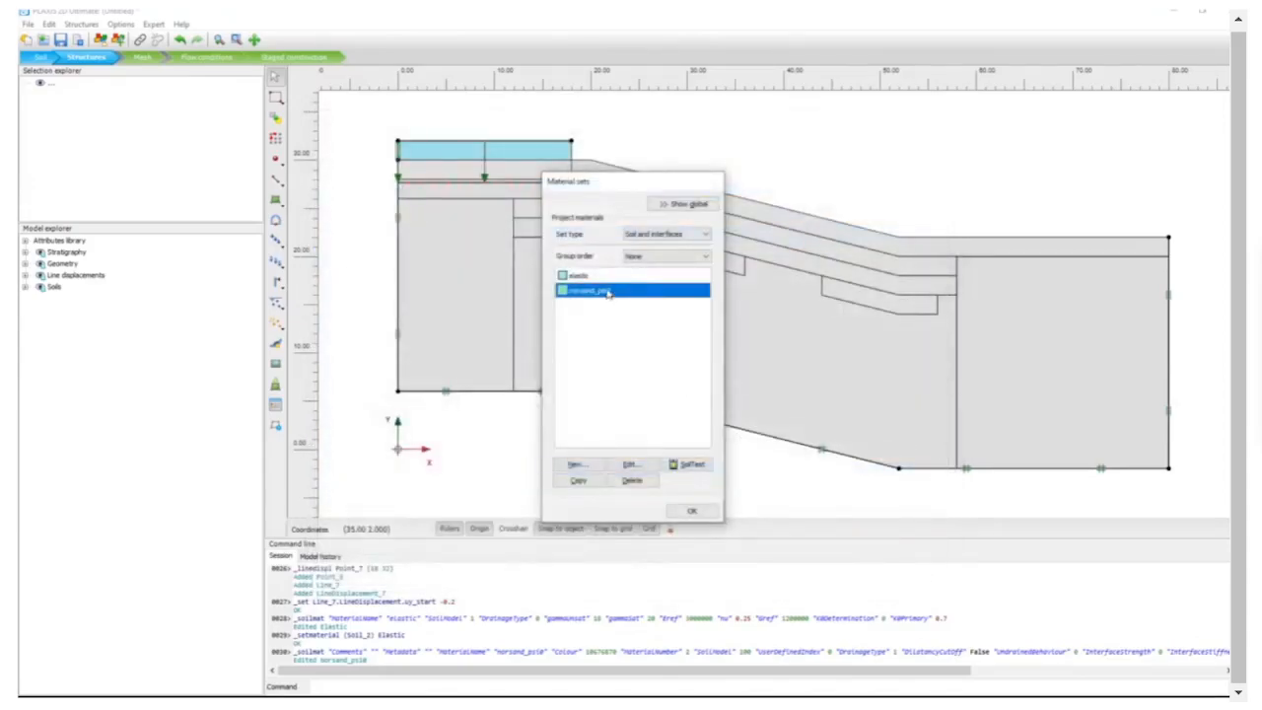
# - Run an undrained triaxial SoilTest on norsand_psi0 with 500 steps and inspect the enlarged p'-q chart
pyautogui.click(693, 467)
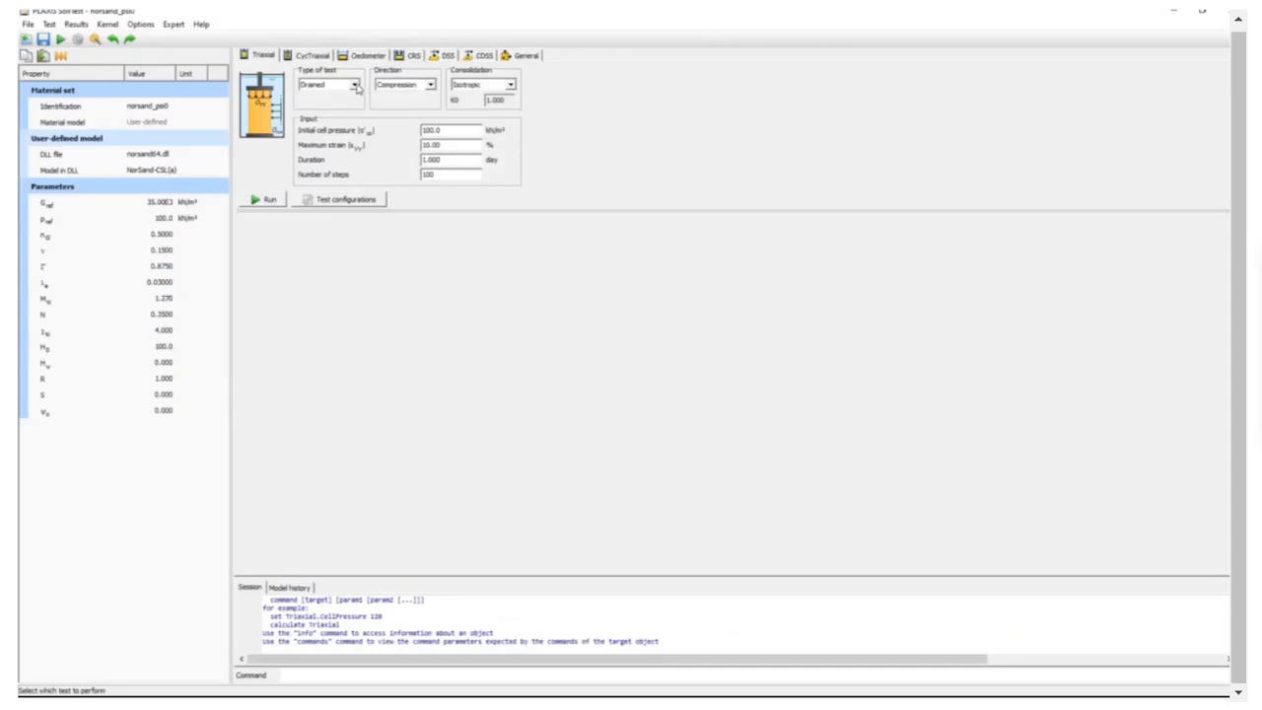
pyautogui.click(355, 86)
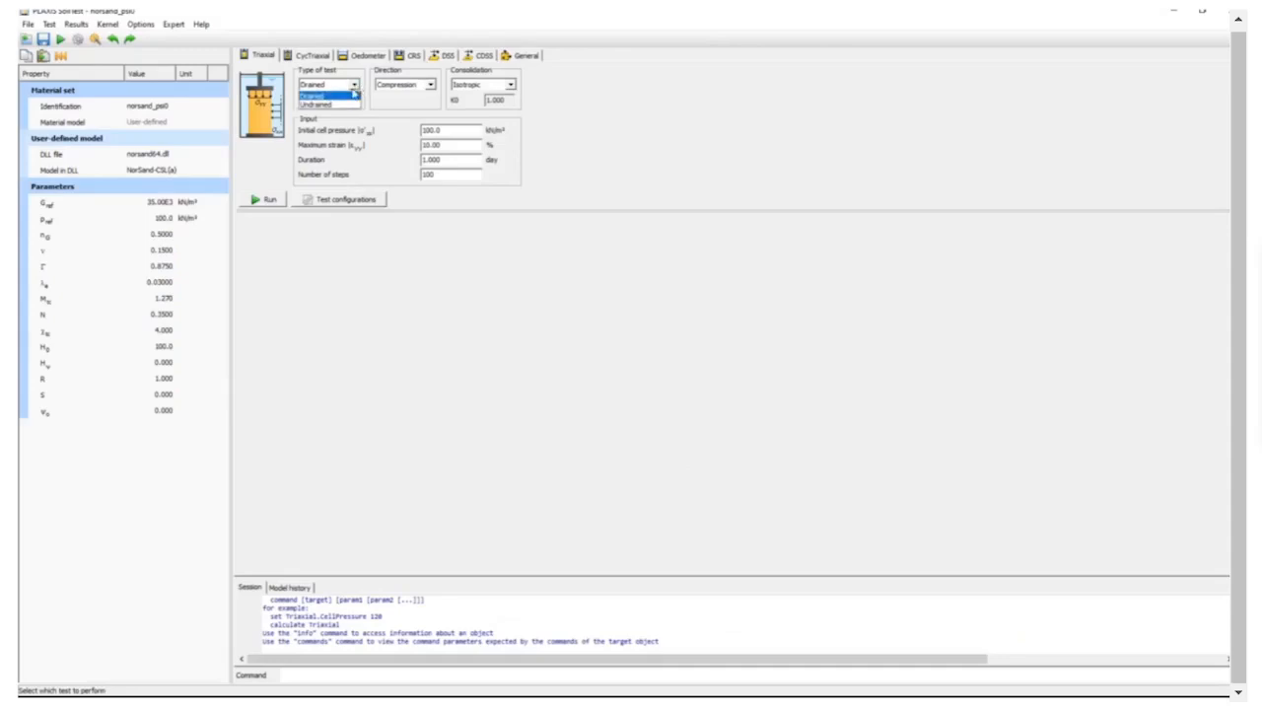
pyautogui.click(347, 104)
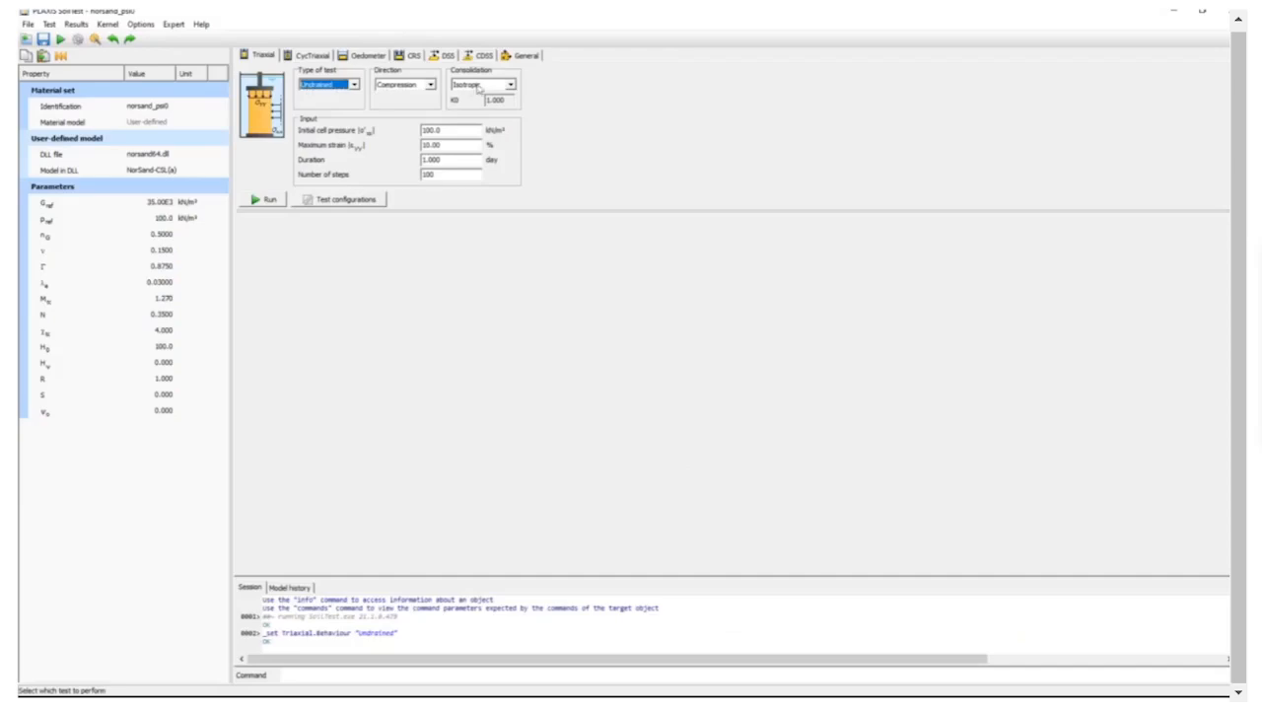
pyautogui.click(456, 132)
pyautogui.click(463, 159)
pyautogui.doubleClick(430, 174)
pyautogui.write('500')
pyautogui.click(263, 201)
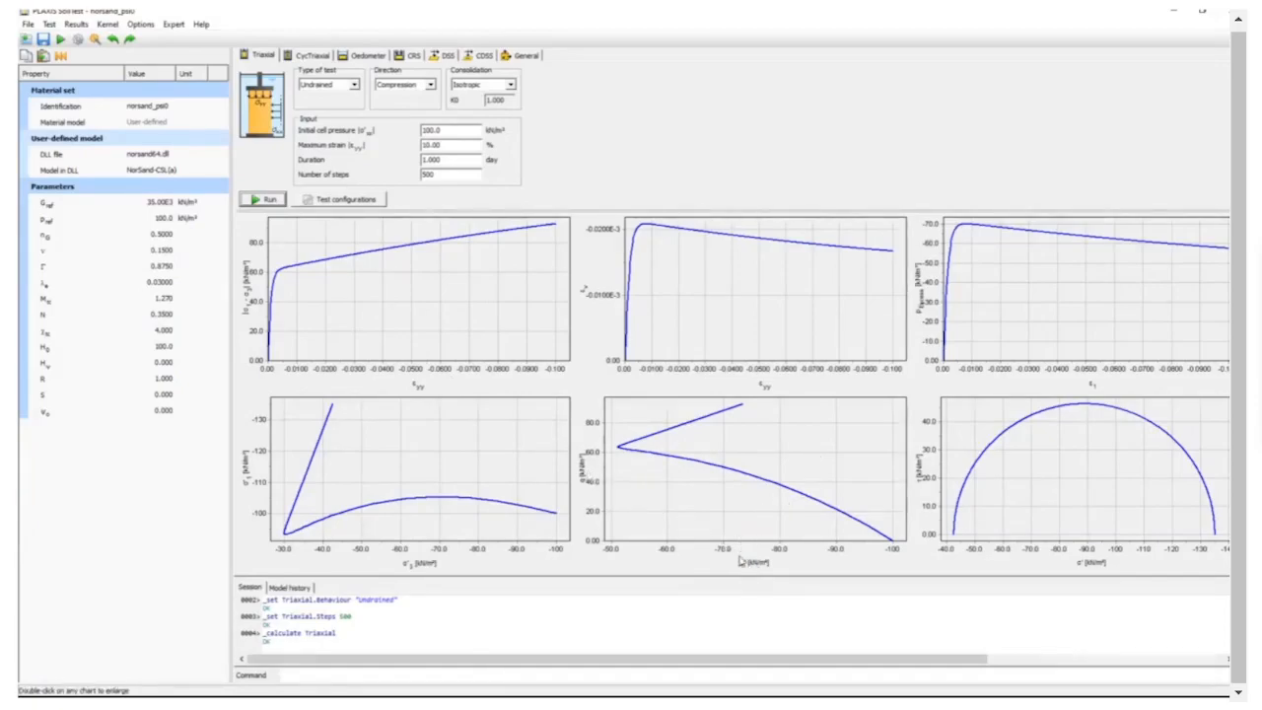
pyautogui.doubleClick(812, 464)
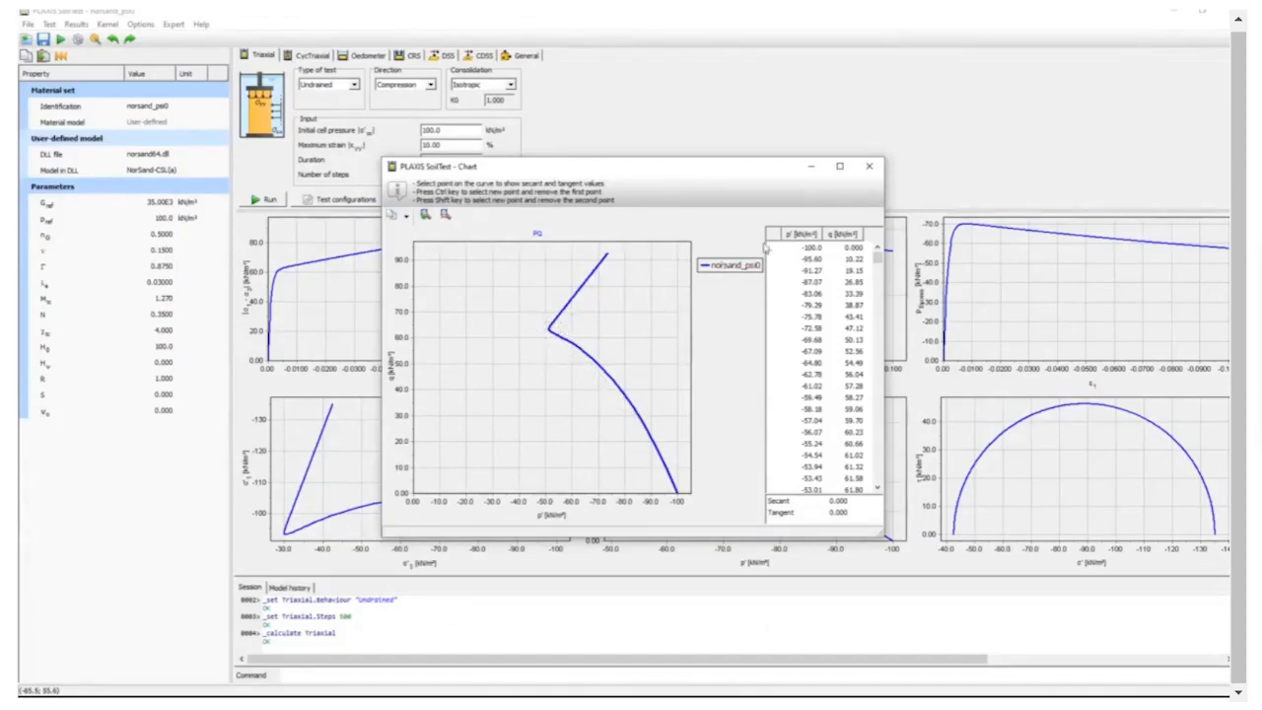
pyautogui.click(871, 169)
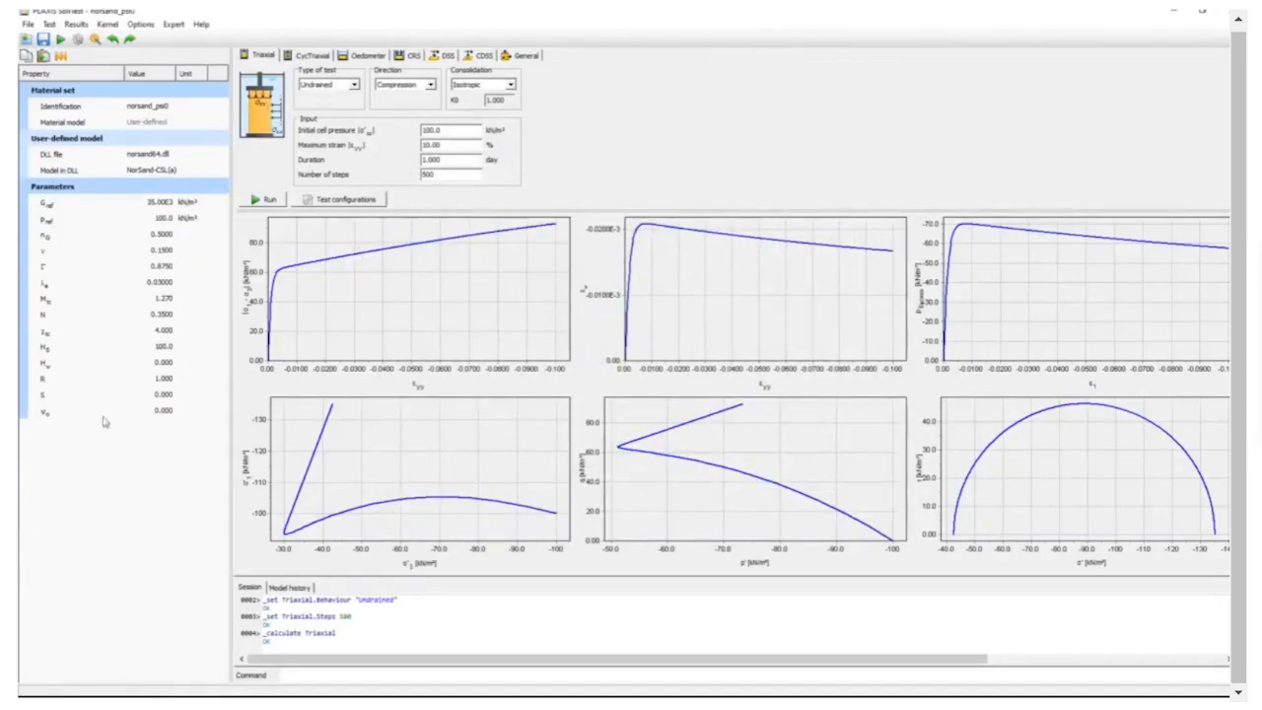
# - Set the initial state parameter ψ0 to 0.07 and rerun the undrained triaxial test
pyautogui.click(152, 412)
pyautogui.write('0.0')
pyautogui.click(134, 495)
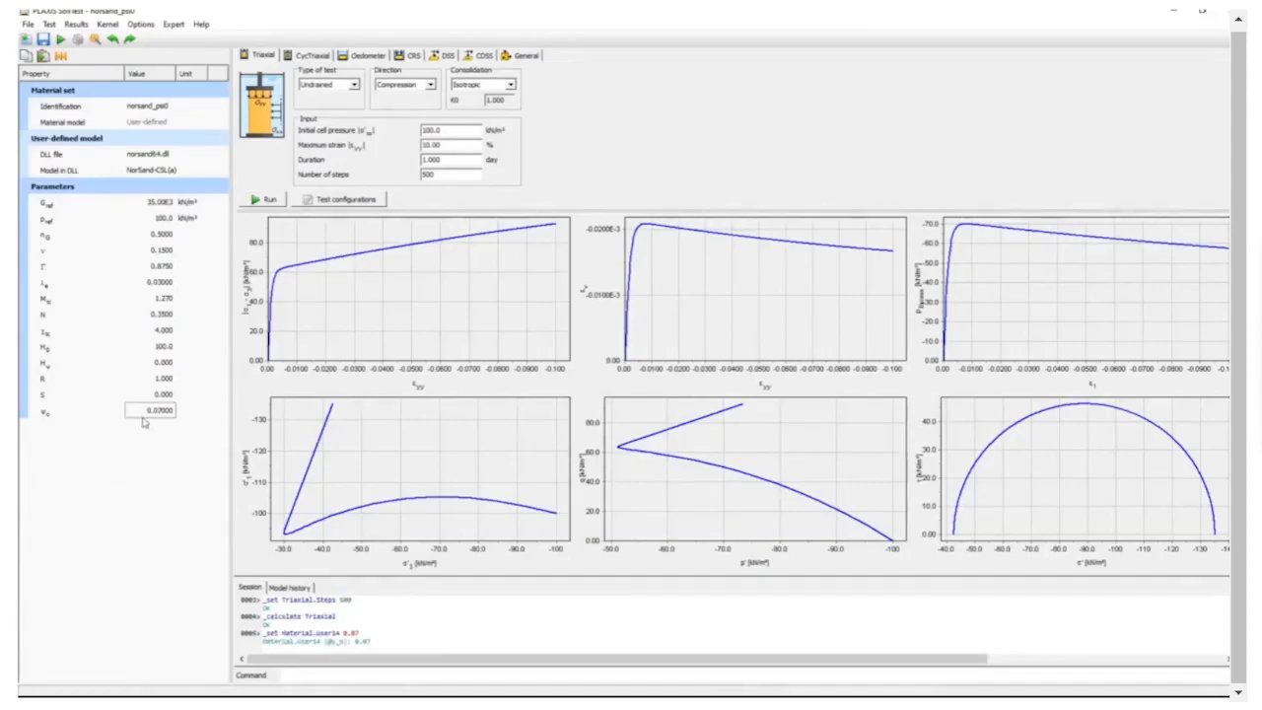
pyautogui.click(269, 200)
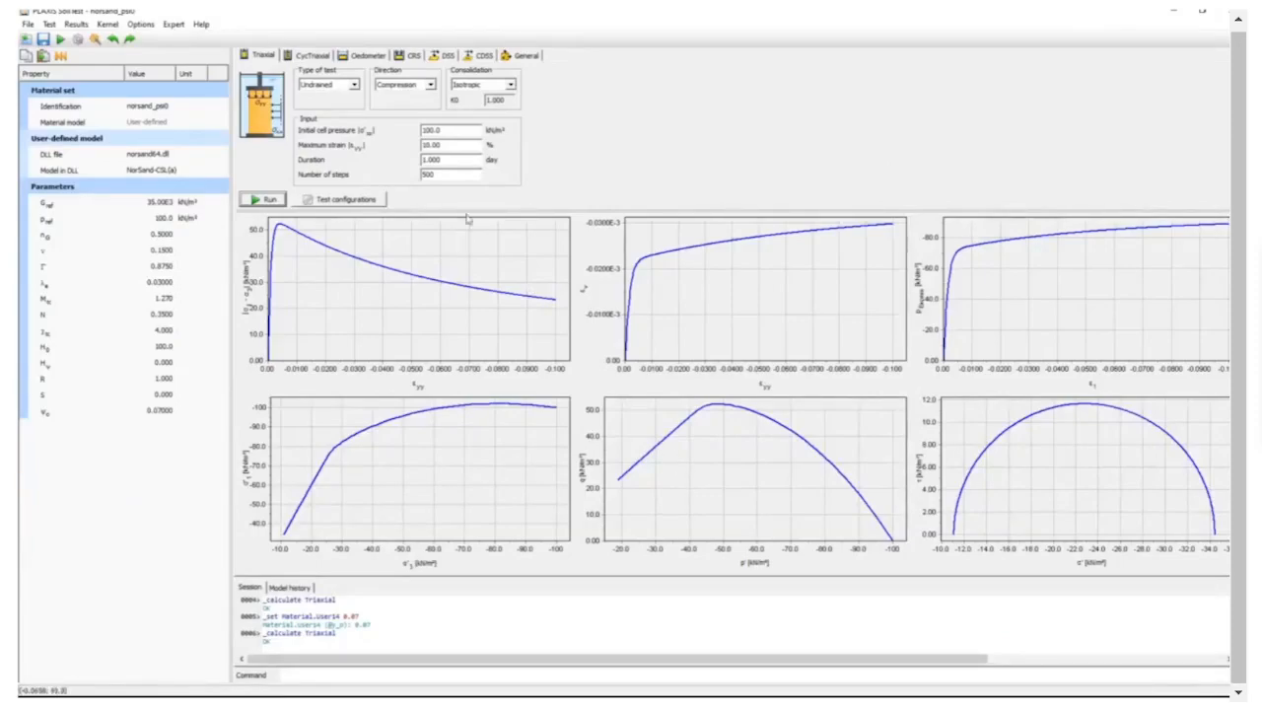
# - Load the three saved CIU [100kPa] results (CSL psi 0, dense psi -0.07 and loose psi 0.07) for comparison
pyautogui.click(24, 39)
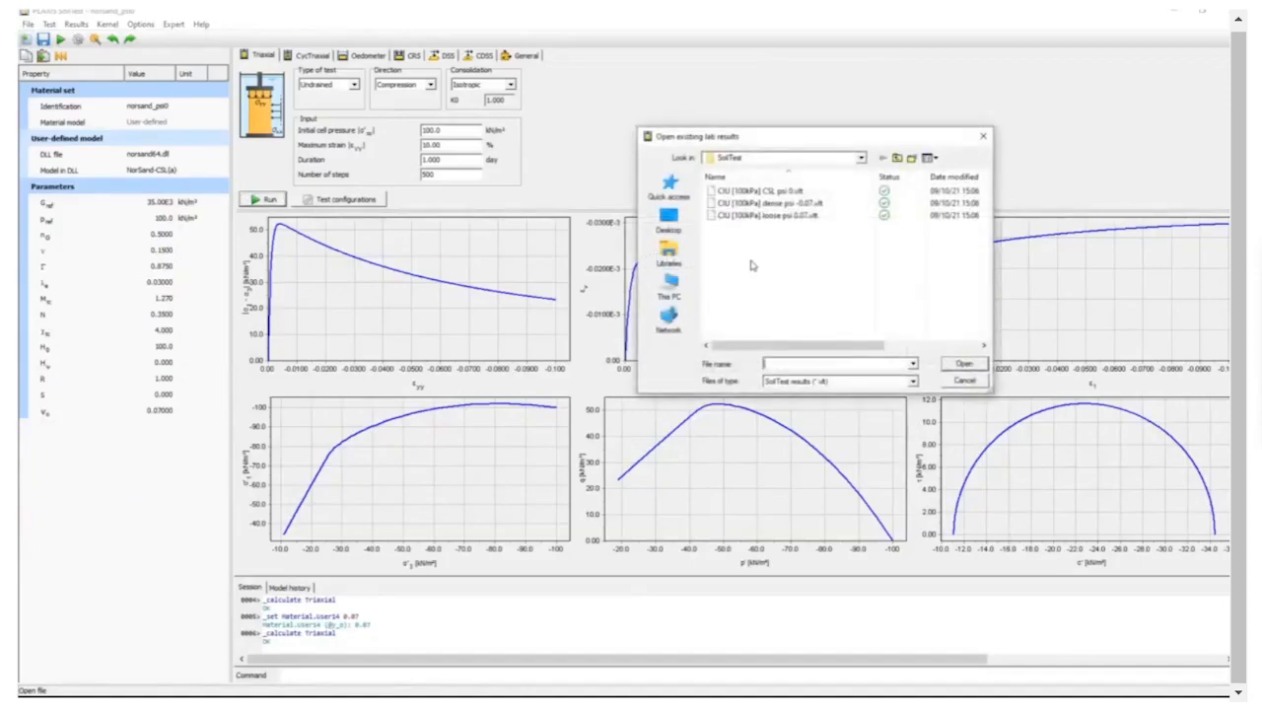
pyautogui.click(792, 219)
pyautogui.keyDown('shift'); pyautogui.click(795, 204); pyautogui.keyUp('shift')
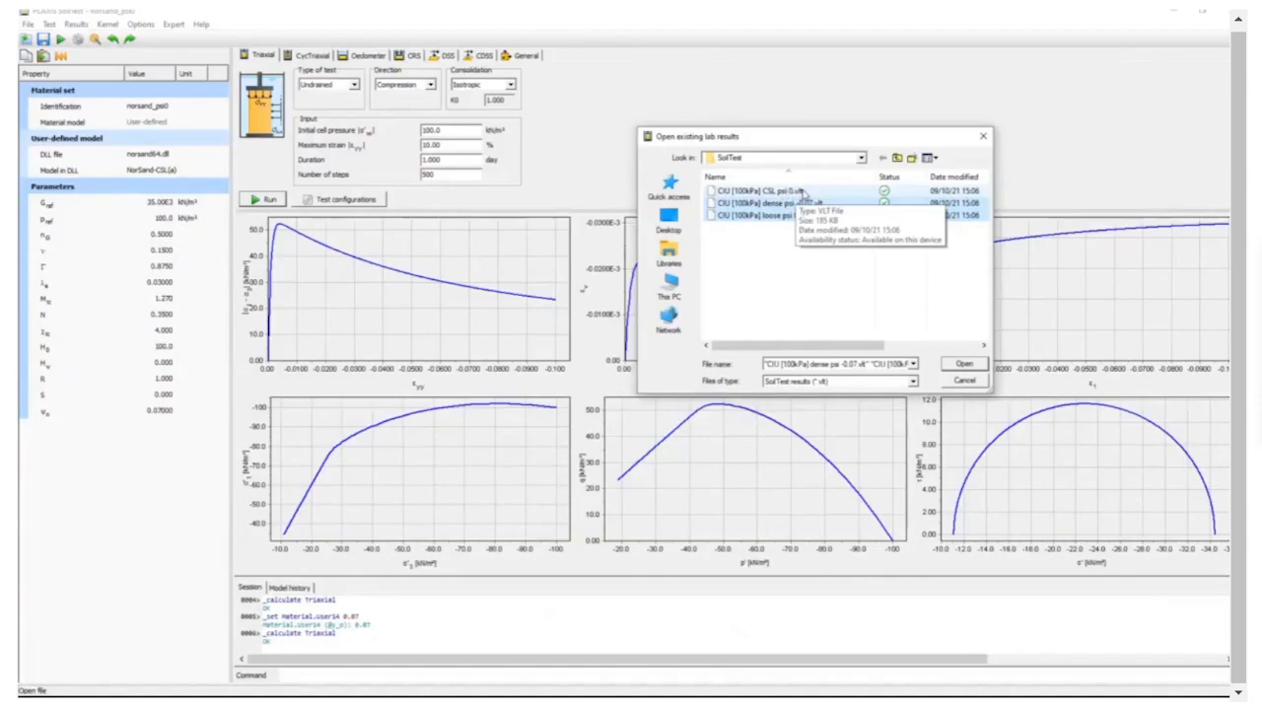
pyautogui.keyDown('shift'); pyautogui.click(801, 193); pyautogui.keyUp('shift')
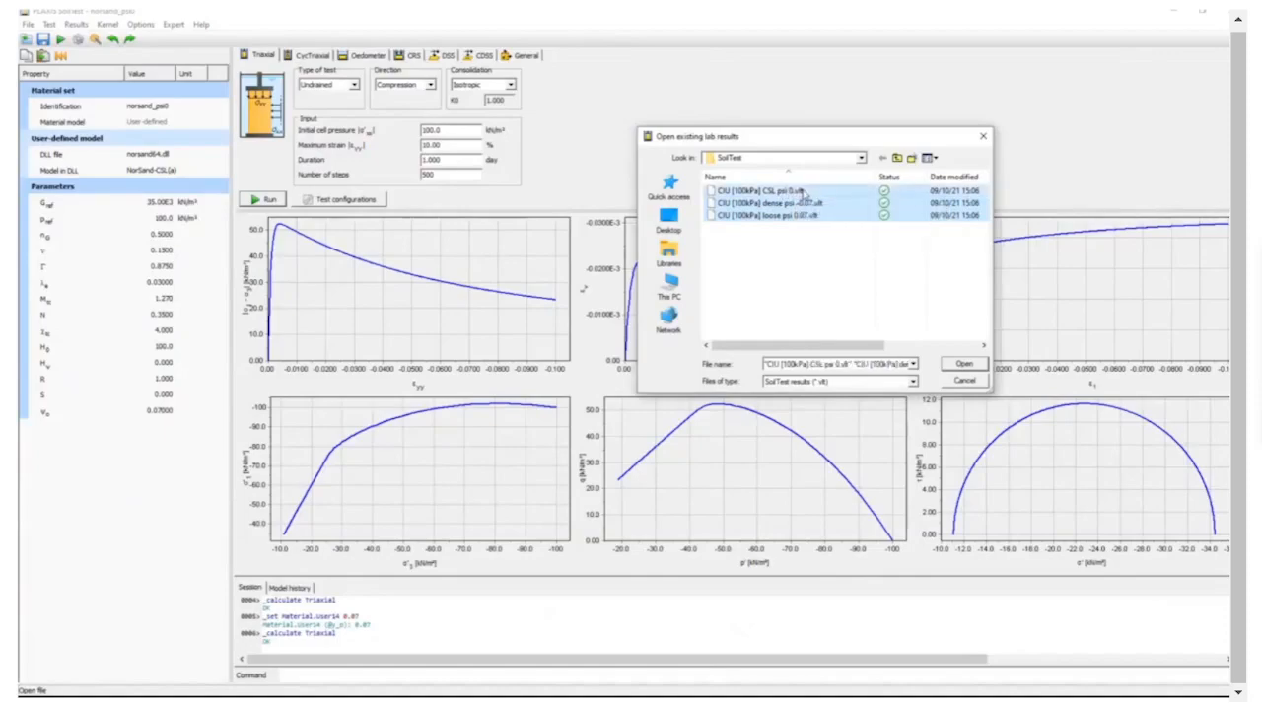
pyautogui.click(965, 365)
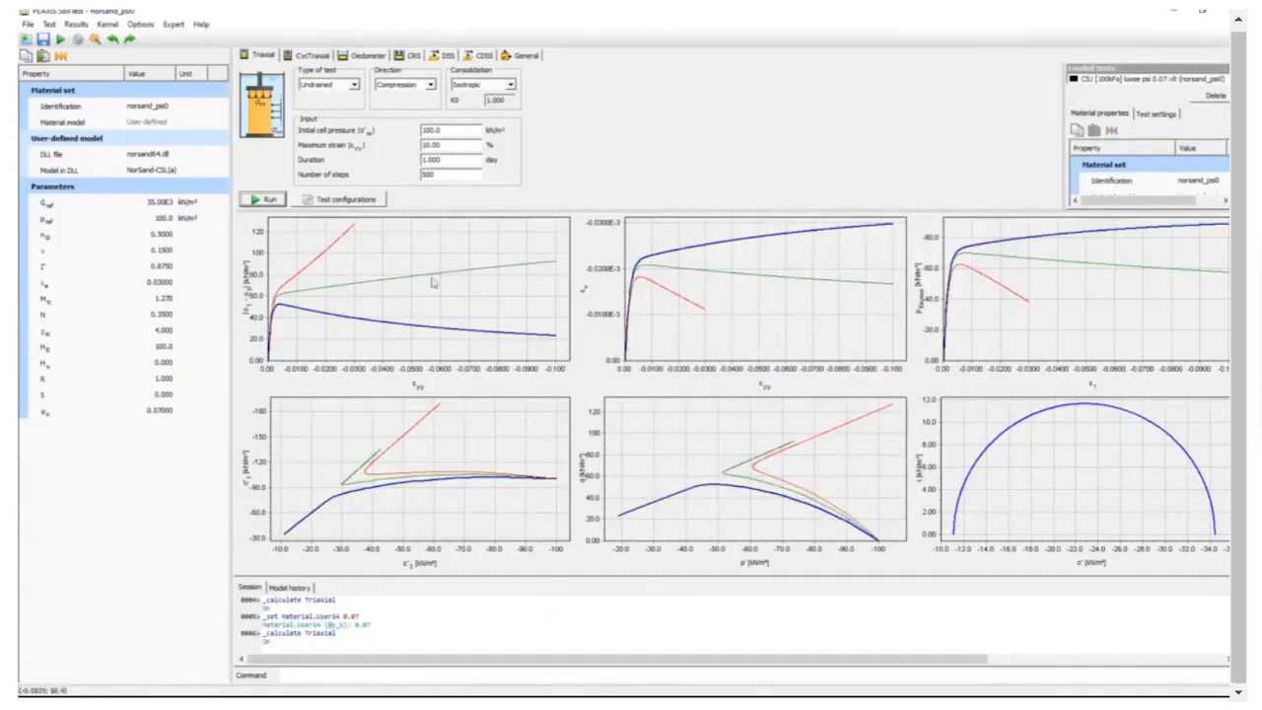
# - Set ψ0 to 0.03, rerun the triaxial test and compare its p'-q curve with the loaded results in the enlarged chart
pyautogui.click(150, 410)
pyautogui.write('0.03')
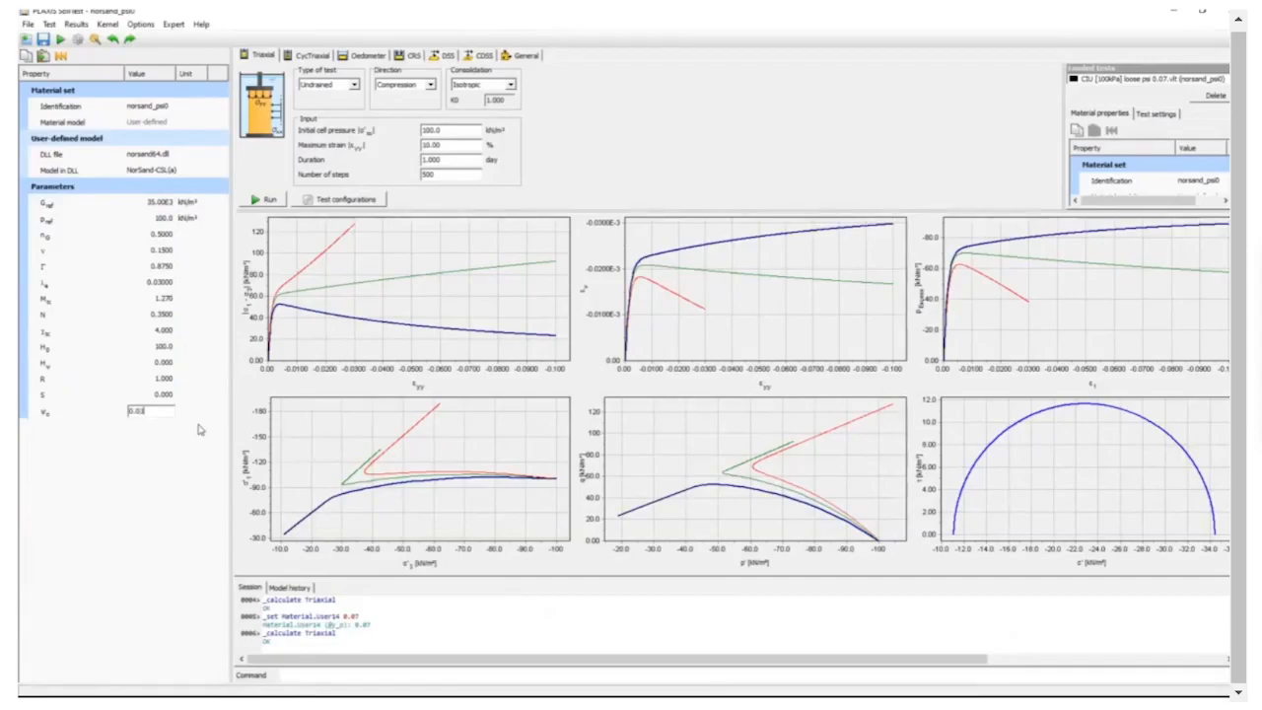
pyautogui.press('Return')
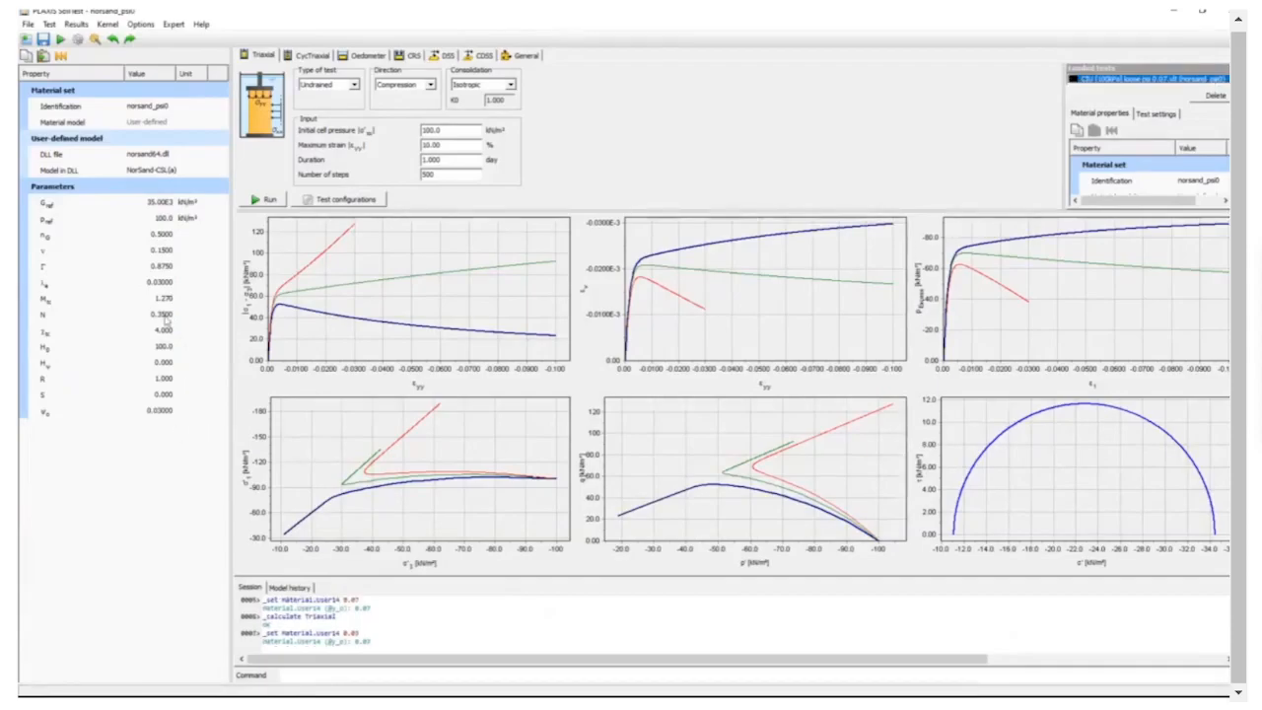
pyautogui.click(268, 200)
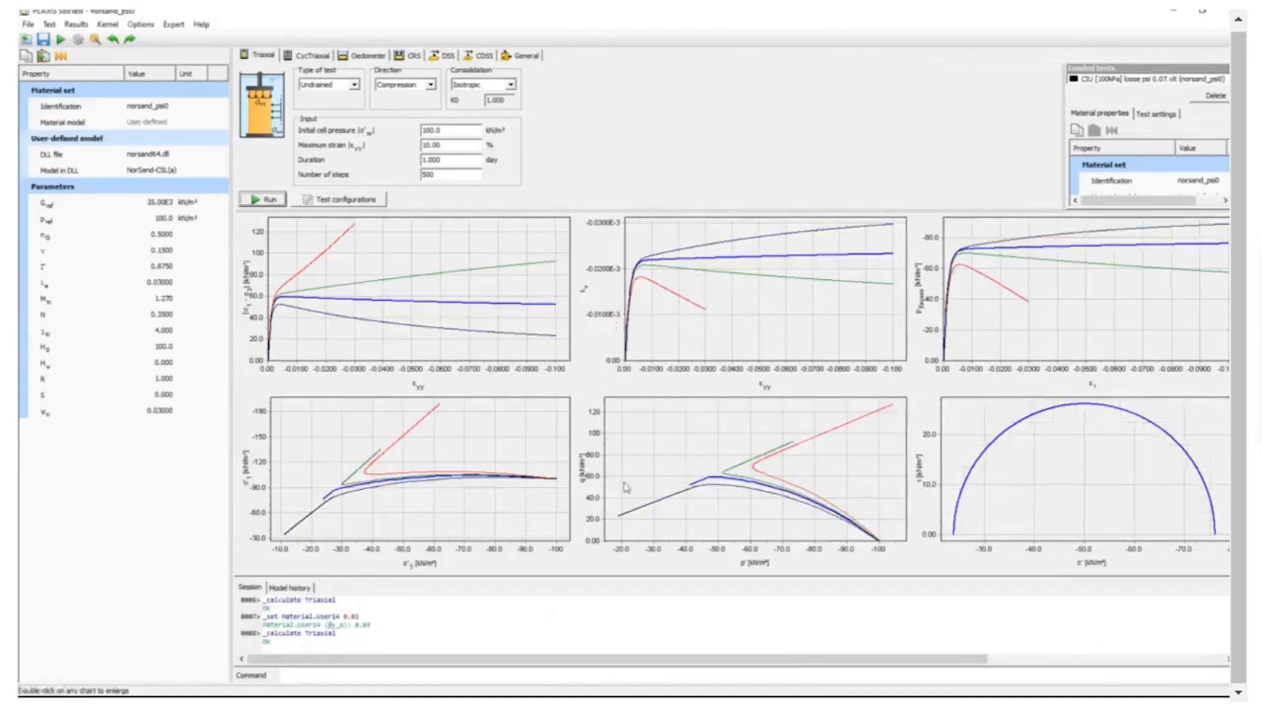
pyautogui.doubleClick(708, 453)
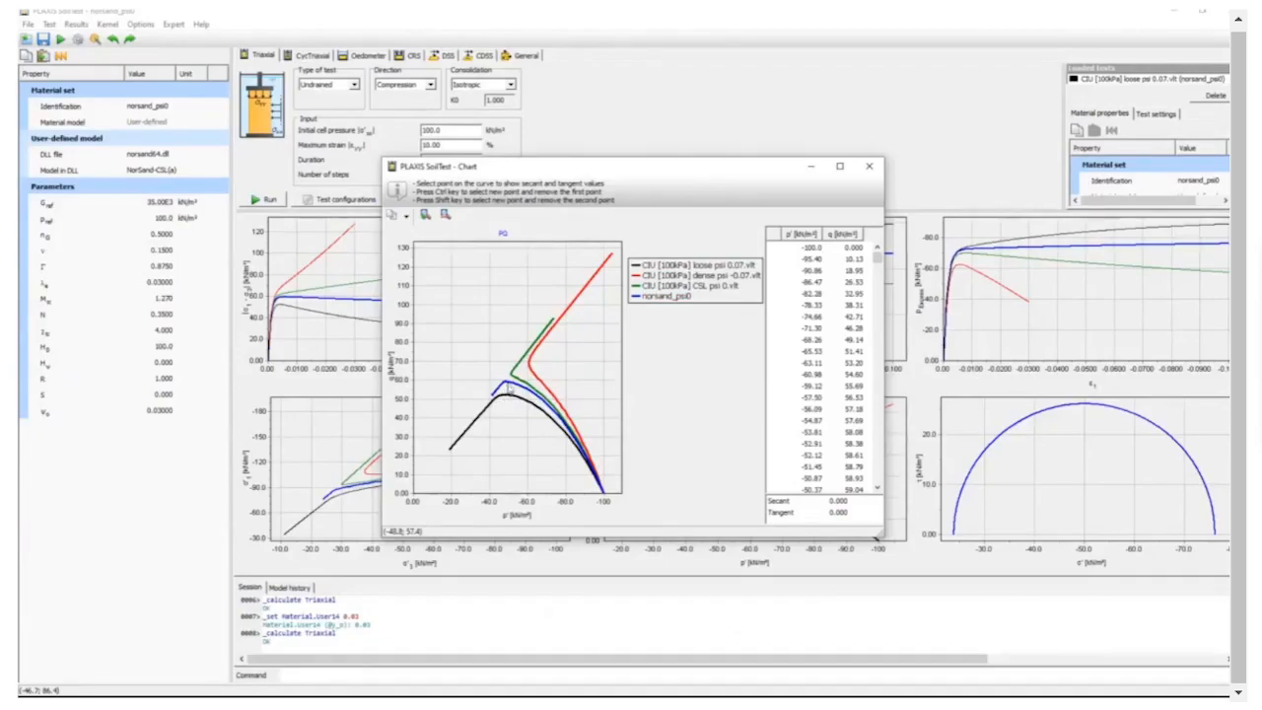
pyautogui.click(869, 166)
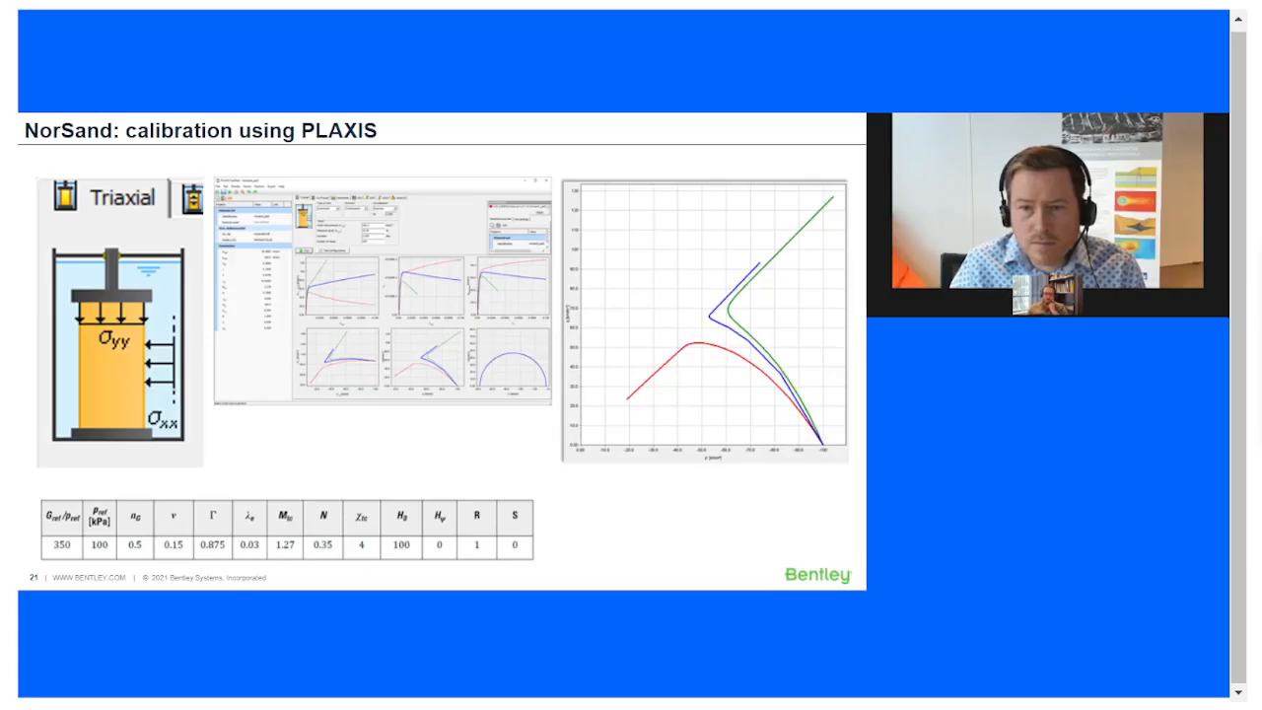
pyautogui.press('Right')
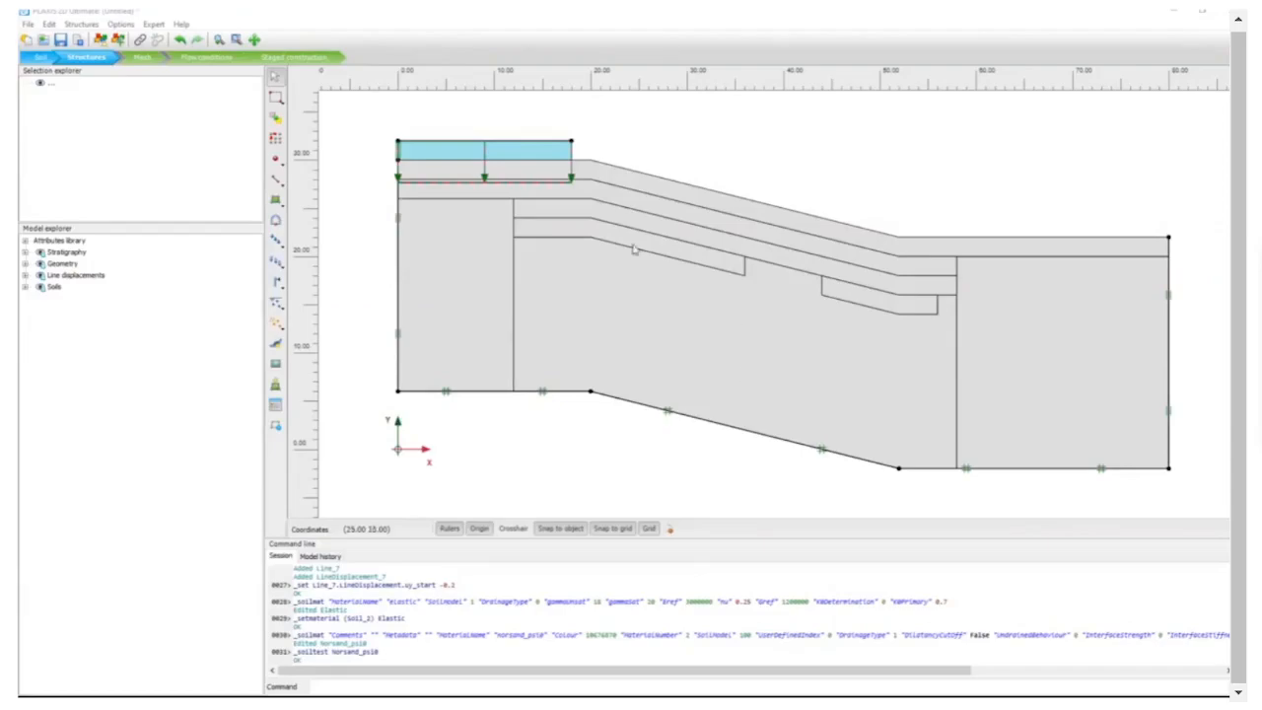
pyautogui.click(520, 146)
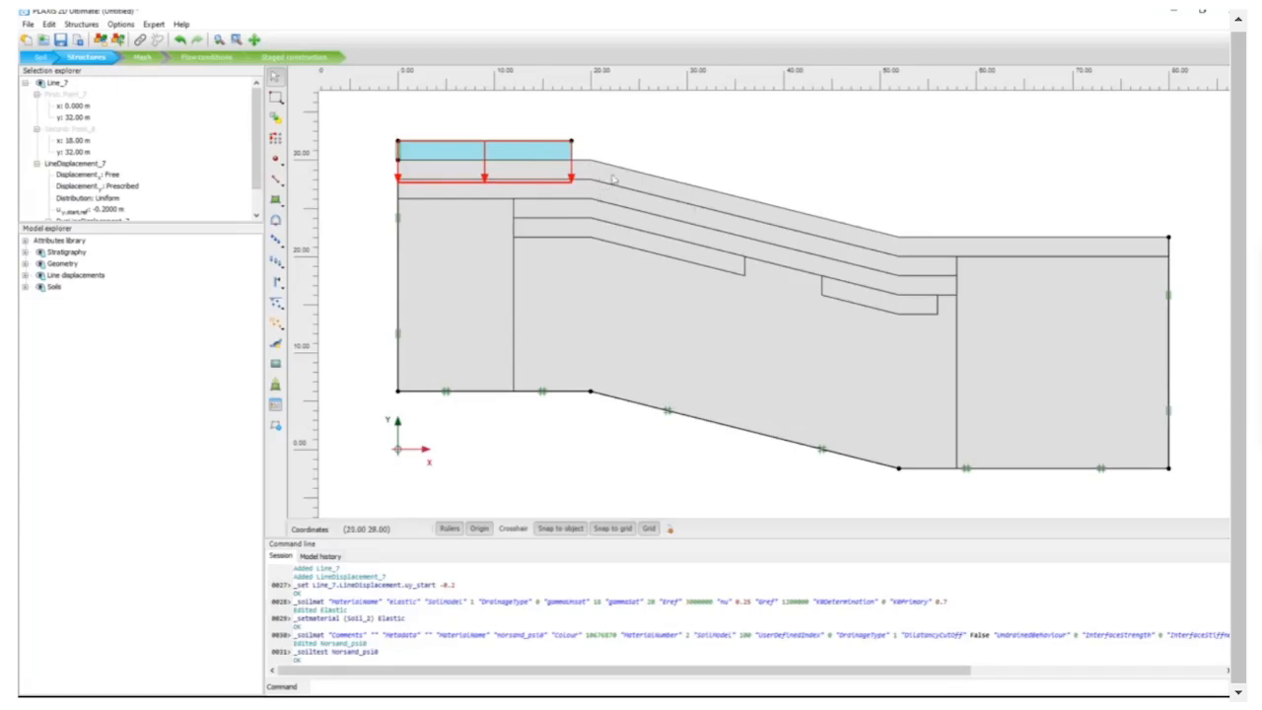
pyautogui.press('Escape')
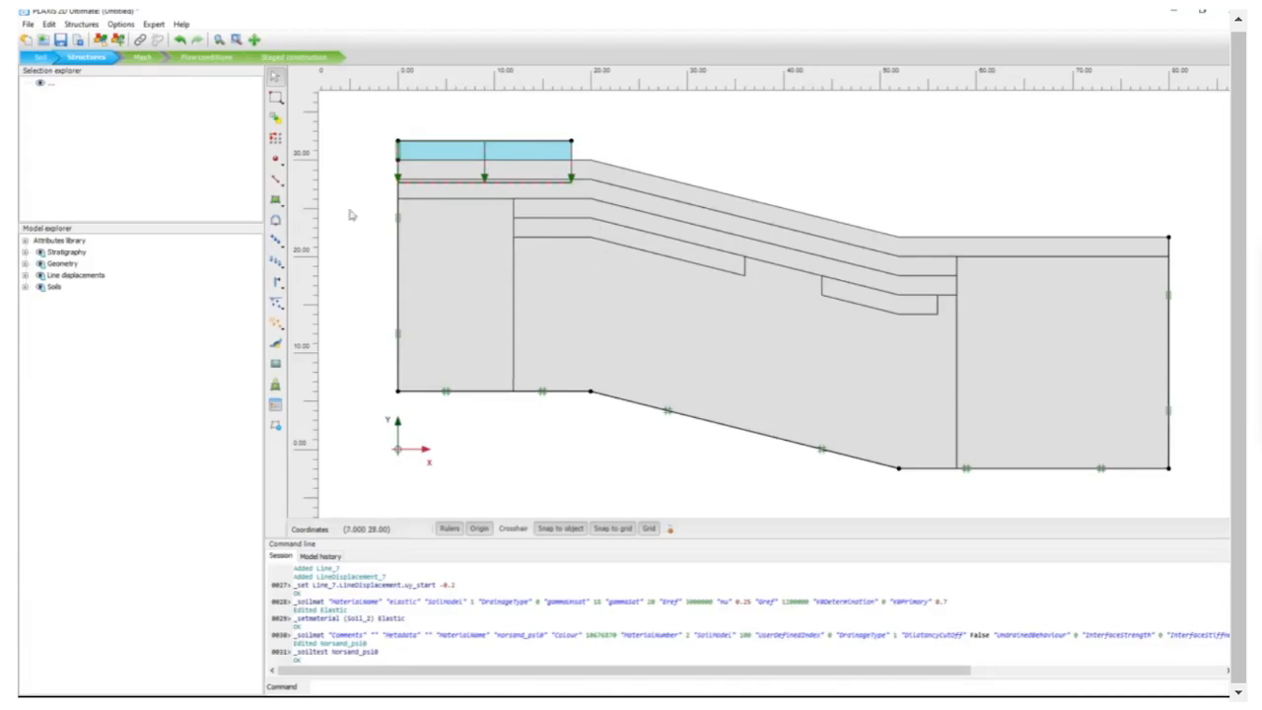
# - Assign the norsand_psi0 material to the uppermost soil layer along the slope surface
pyautogui.click(277, 405)
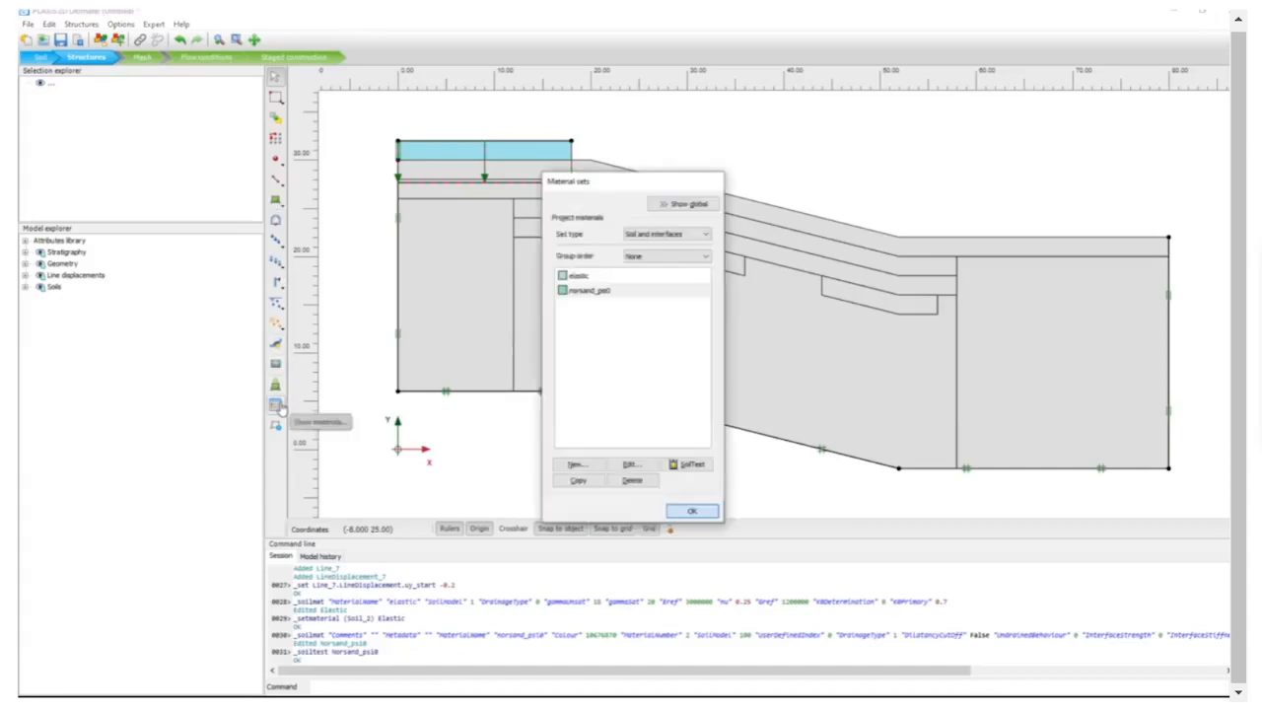
pyautogui.click(599, 294)
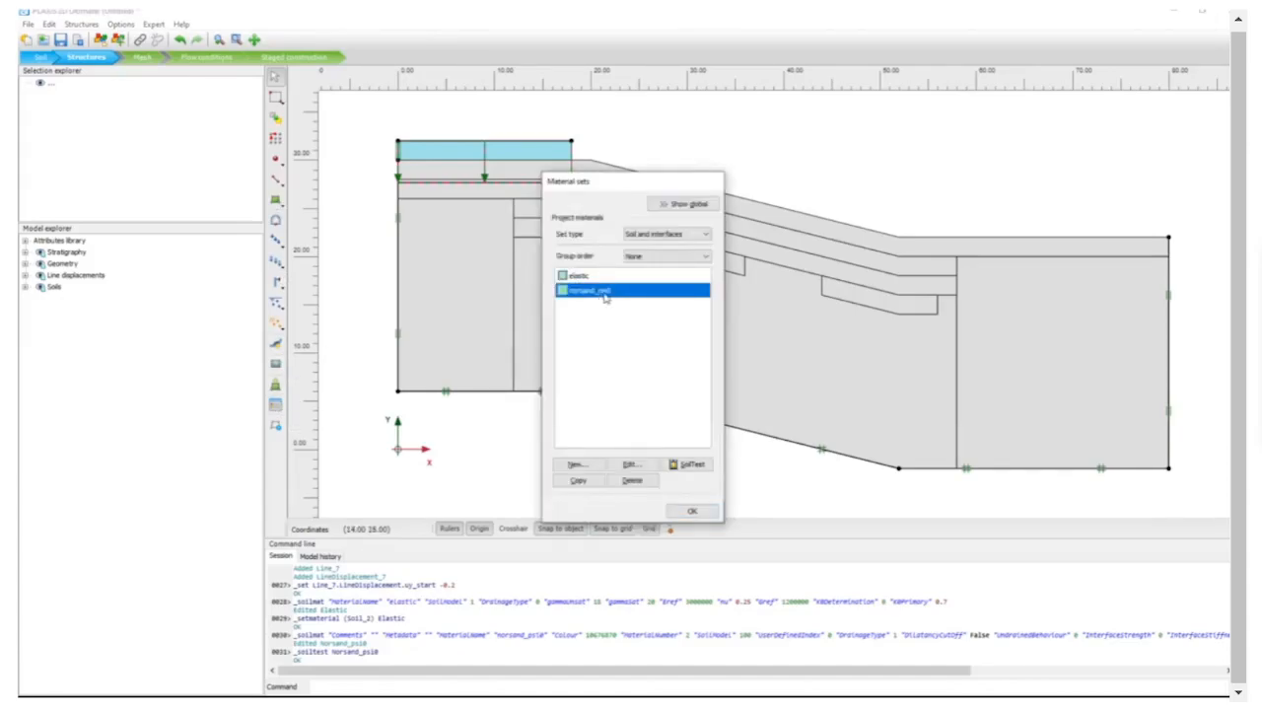
pyautogui.moveTo(605, 298); pyautogui.dragTo(844, 242)
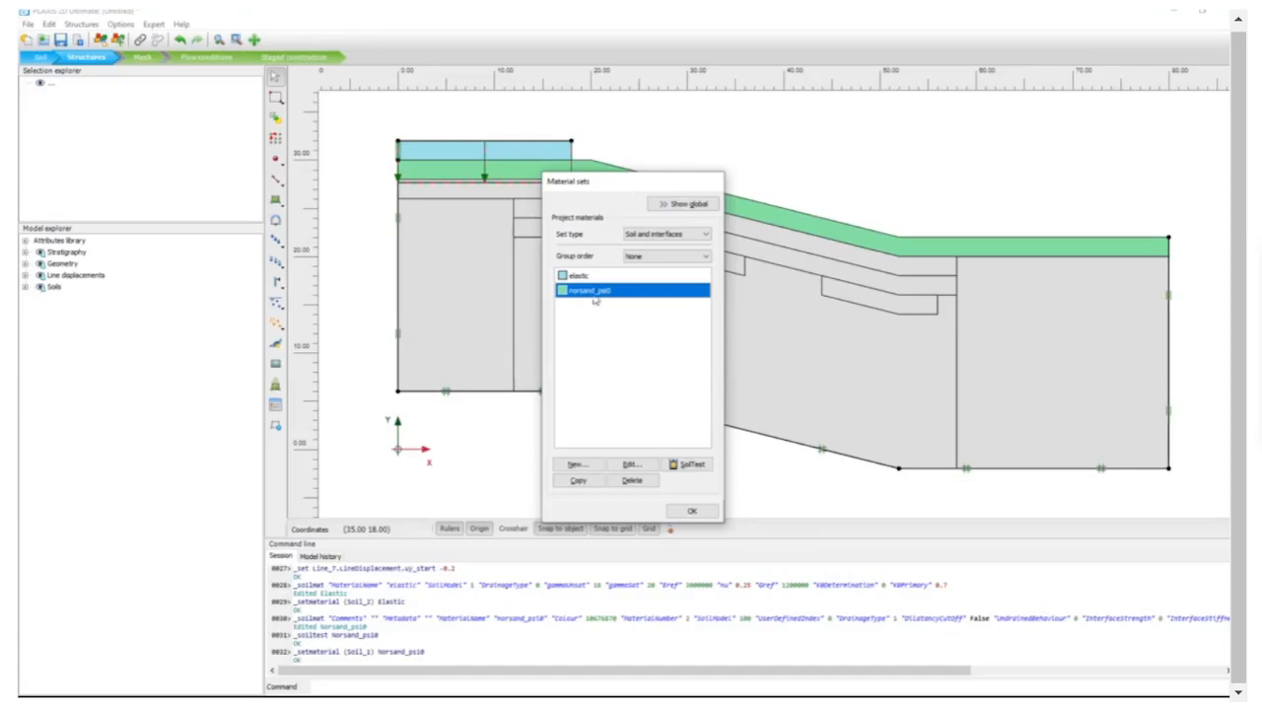
# - Duplicate the norsand_psi0 material and name the copy Norsand ψ0 = 0.03
pyautogui.click(578, 480)
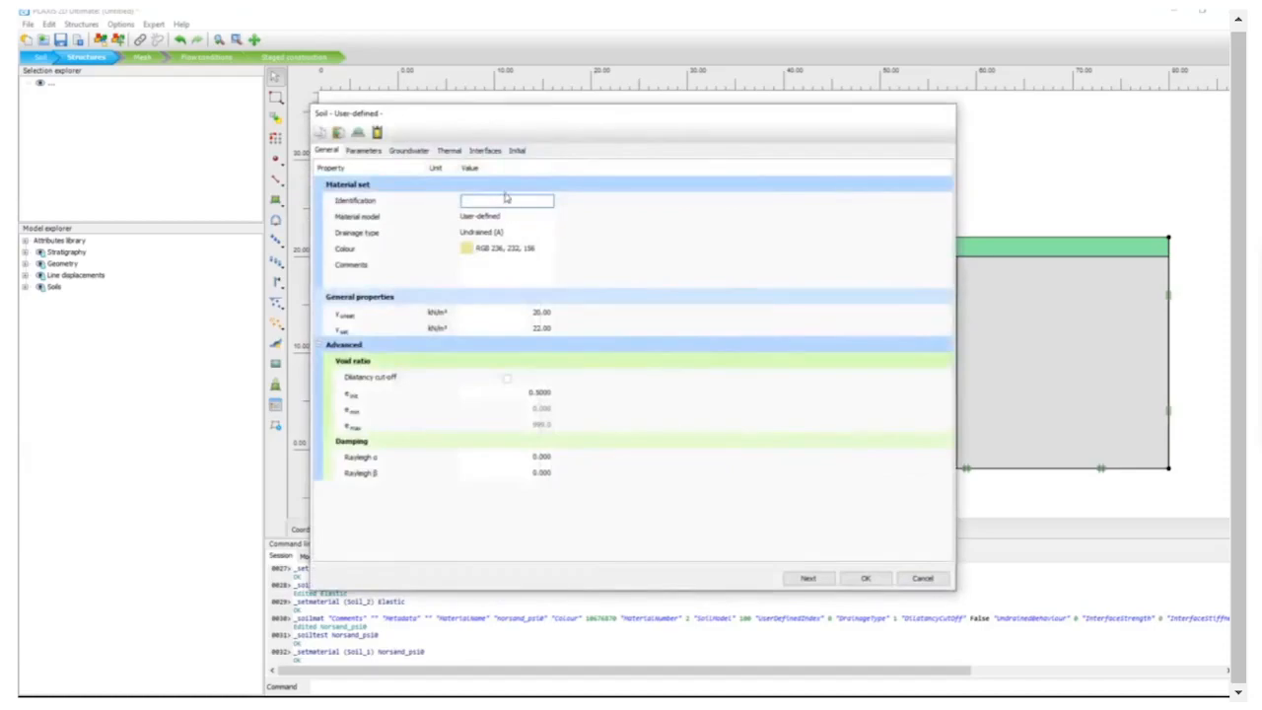
pyautogui.write('Norsand')
pyautogui.write(' ps')
pyautogui.write('i0')
pyautogui.write(' = 0.0')
pyautogui.write('3')
pyautogui.click(865, 579)
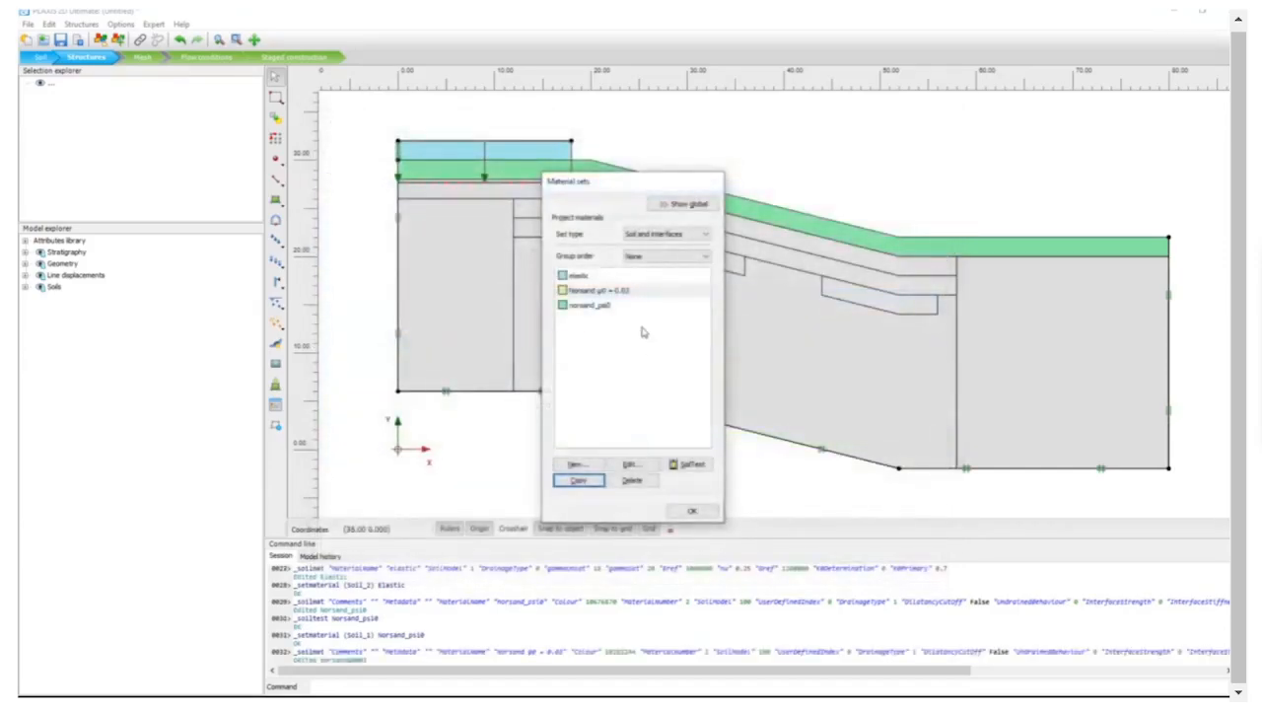
# - Assign Norsand ψ0 = 0.03 to the second layer below the surface and the three large lower soil regions
pyautogui.moveTo(604, 296); pyautogui.dragTo(781, 323)
pyautogui.moveTo(651, 286); pyautogui.dragTo(800, 315)
pyautogui.moveTo(1018, 327); pyautogui.dragTo(1018, 328)
pyautogui.moveTo(681, 185); pyautogui.dragTo(412, 228)
pyautogui.moveTo(362, 336); pyautogui.dragTo(588, 198)
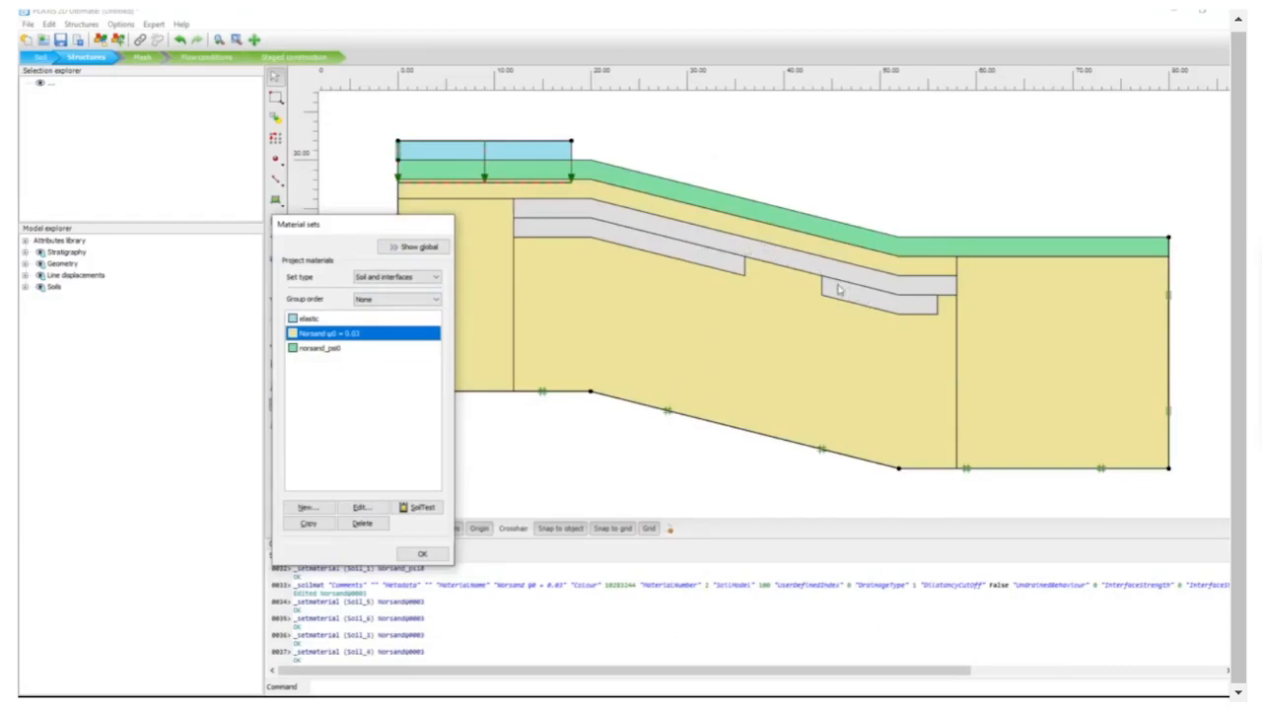
# - Duplicate the Norsand ψ0 = 0.03 material and name the copy Norsand ψ0 = 0.07
pyautogui.doubleClick(341, 337)
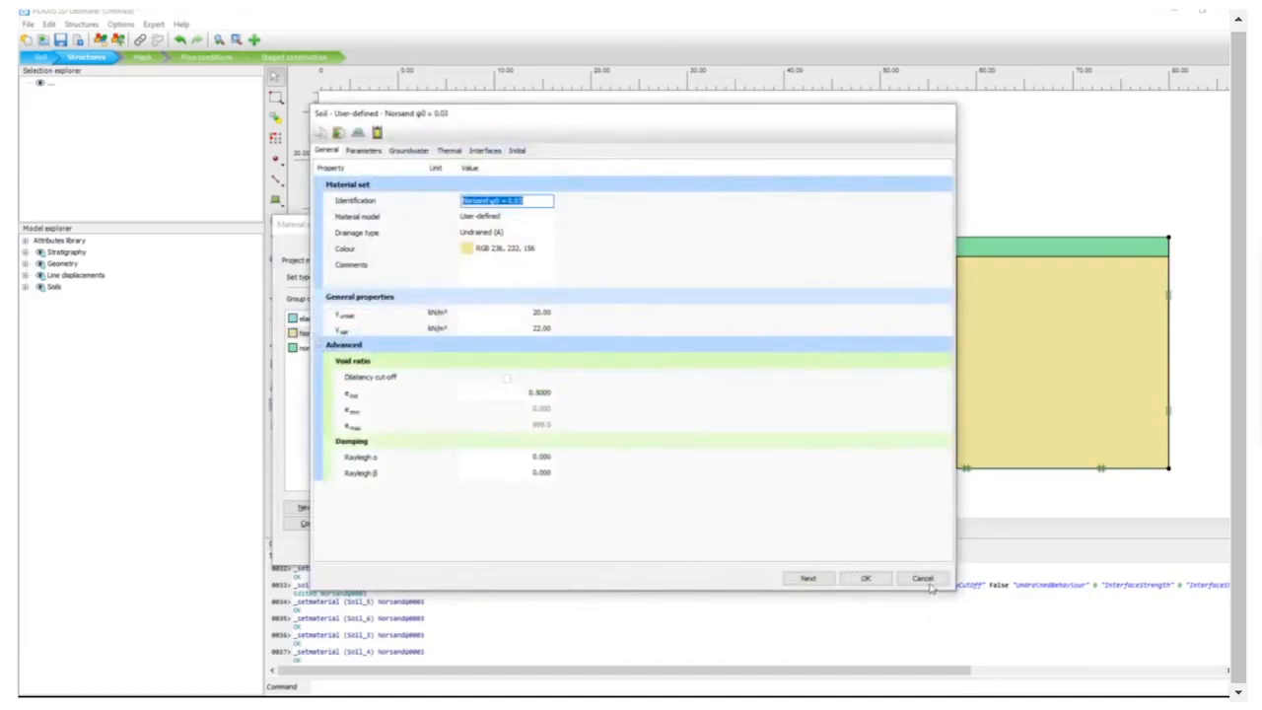
pyautogui.click(922, 579)
pyautogui.click(308, 524)
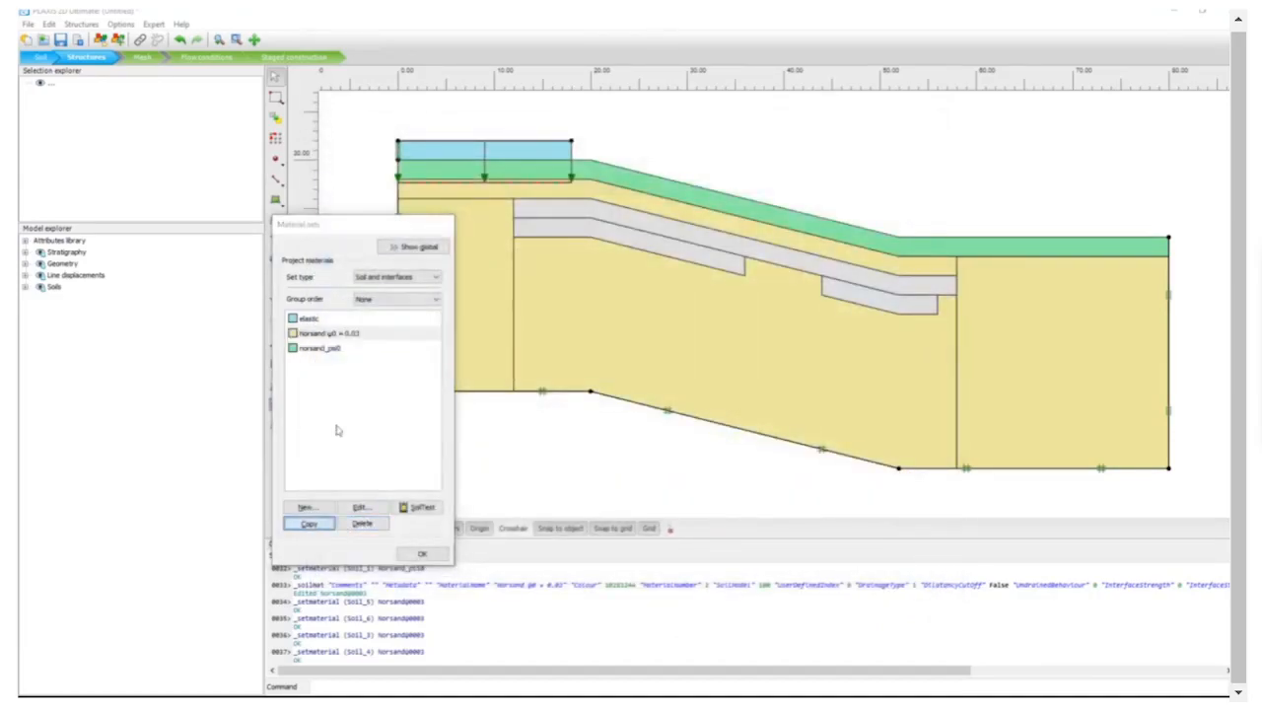
pyautogui.write('Norsand φ')
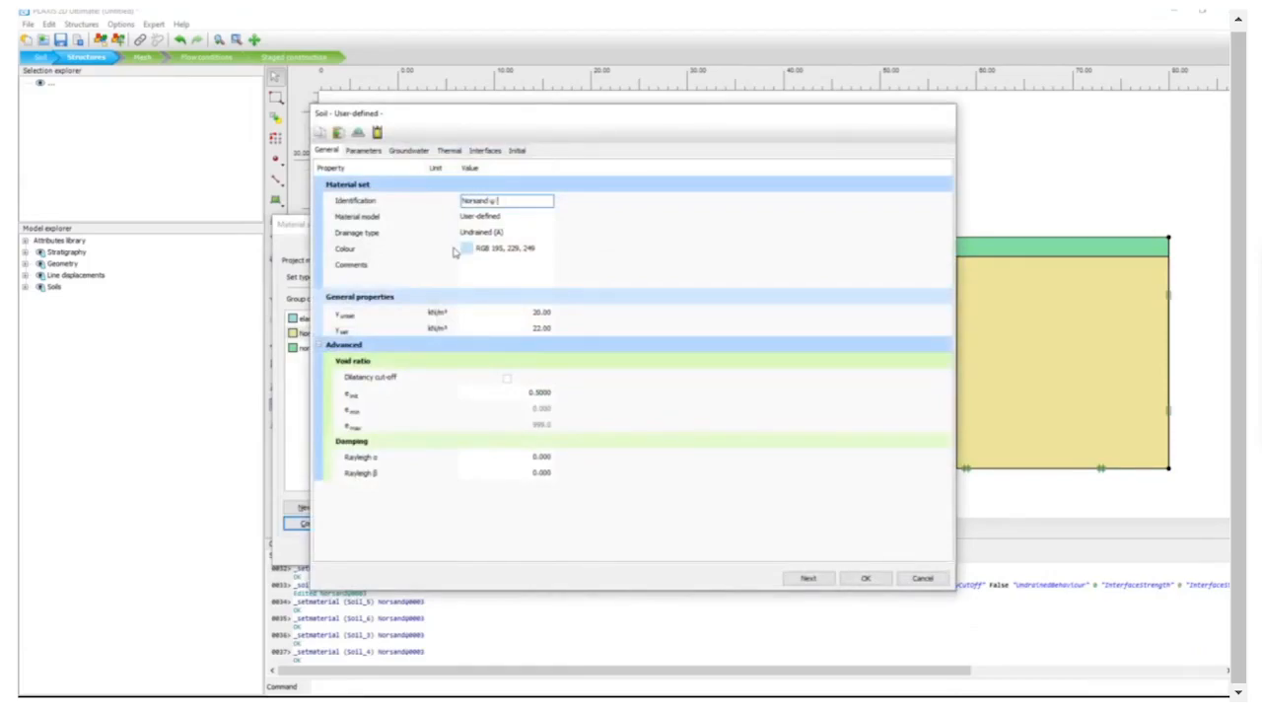
pyautogui.write('0 = 0.07')
# - Give the Norsand ψ0 = 0.07 material a bright lime green colour and save it
pyautogui.click(481, 250)
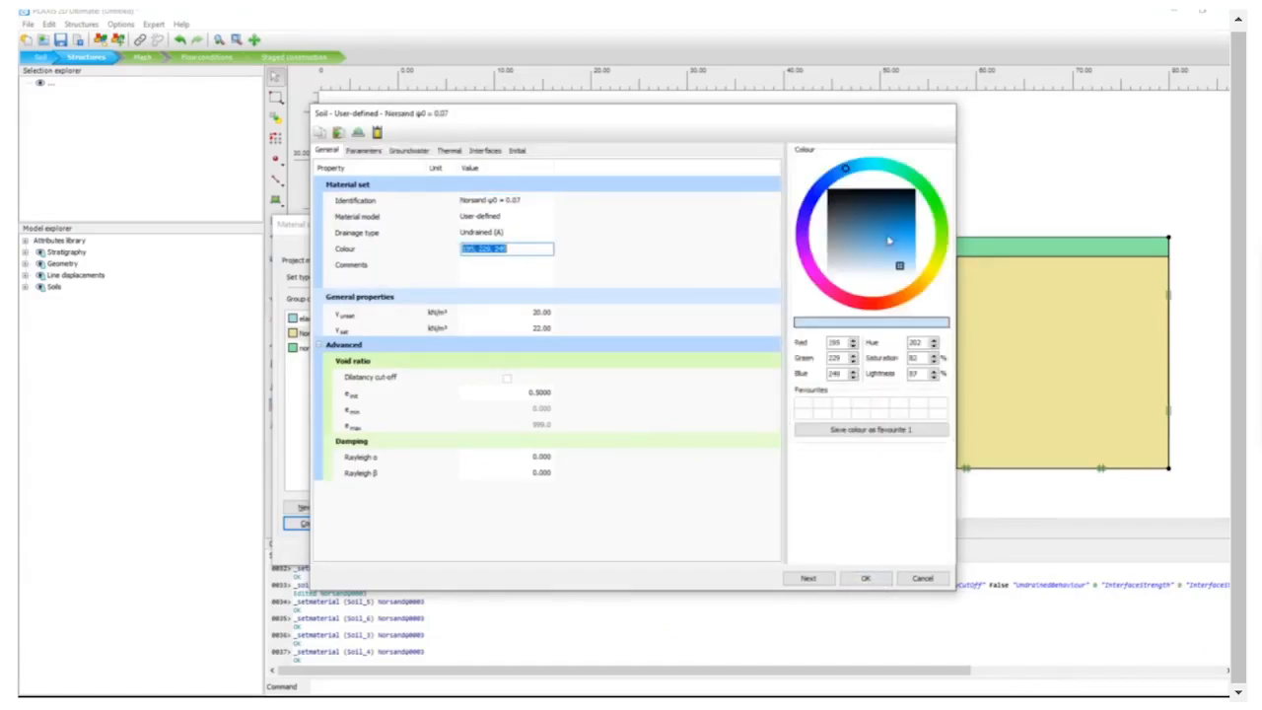
pyautogui.click(943, 253)
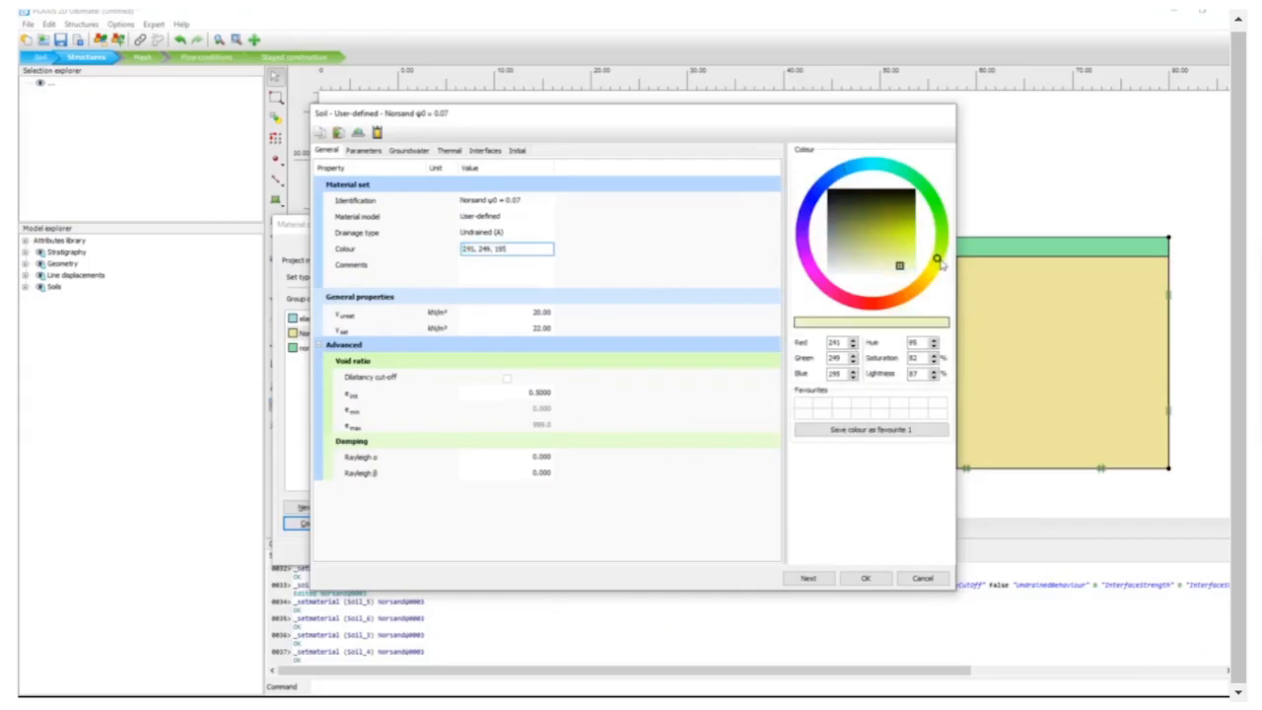
pyautogui.click(944, 238)
pyautogui.click(908, 240)
pyautogui.click(916, 251)
pyautogui.click(866, 579)
# - Assign Norsand ψ0 = 0.07 to the three remaining grey soil regions within the slope and close the material sets
pyautogui.moveTo(330, 348); pyautogui.dragTo(648, 251)
pyautogui.moveTo(341, 351); pyautogui.dragTo(704, 240)
pyautogui.moveTo(343, 352); pyautogui.dragTo(886, 308)
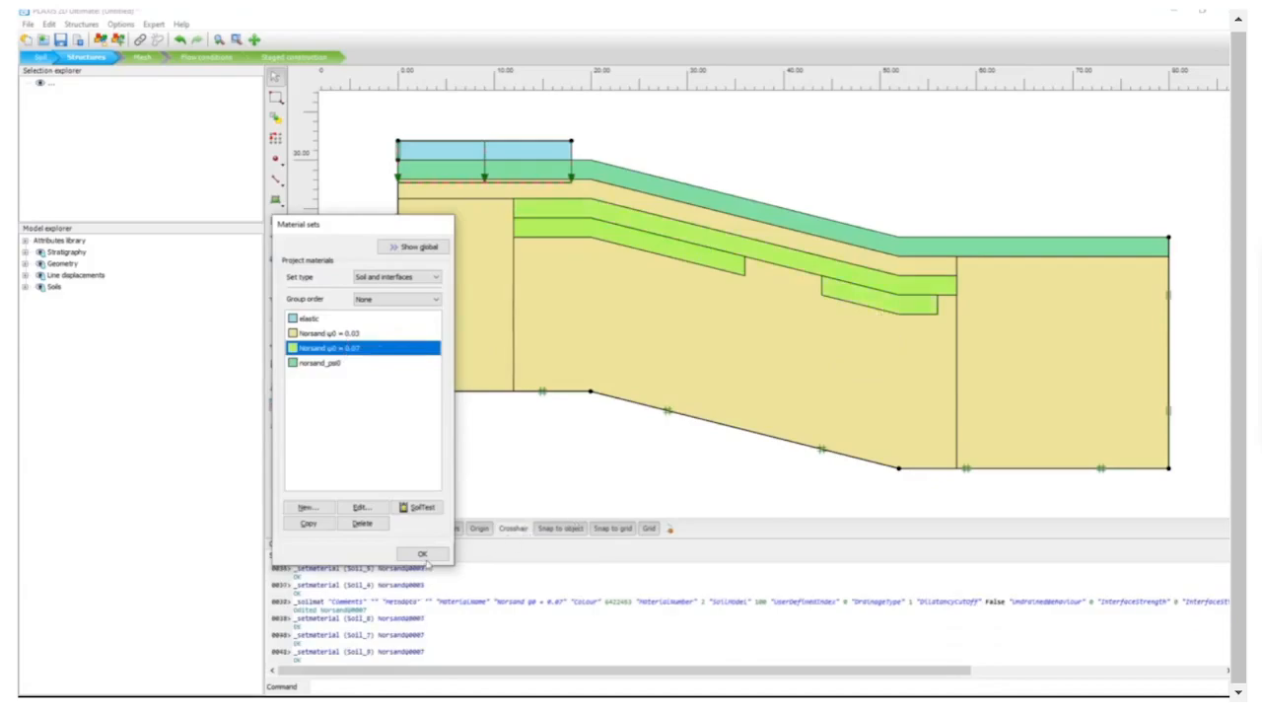
pyautogui.click(422, 555)
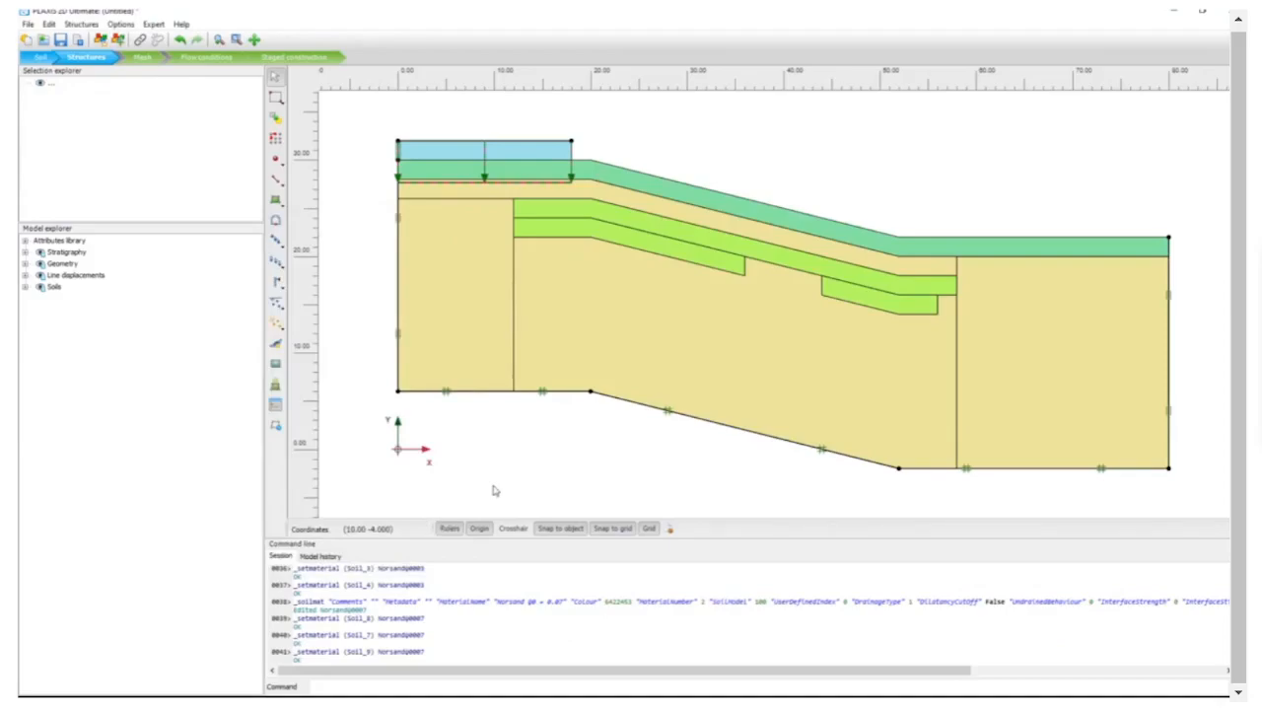
# - Generate the finite element mesh with an element distribution of 0.06
pyautogui.click(142, 56)
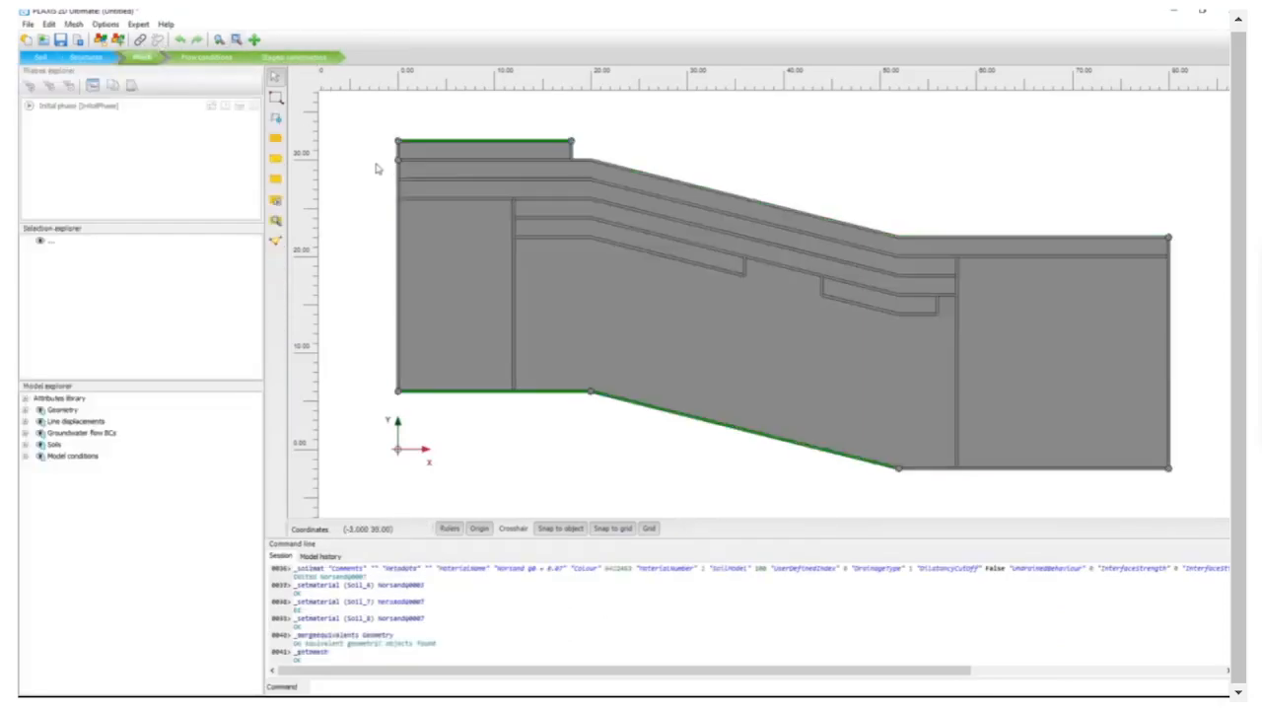
pyautogui.click(276, 200)
pyautogui.click(822, 368)
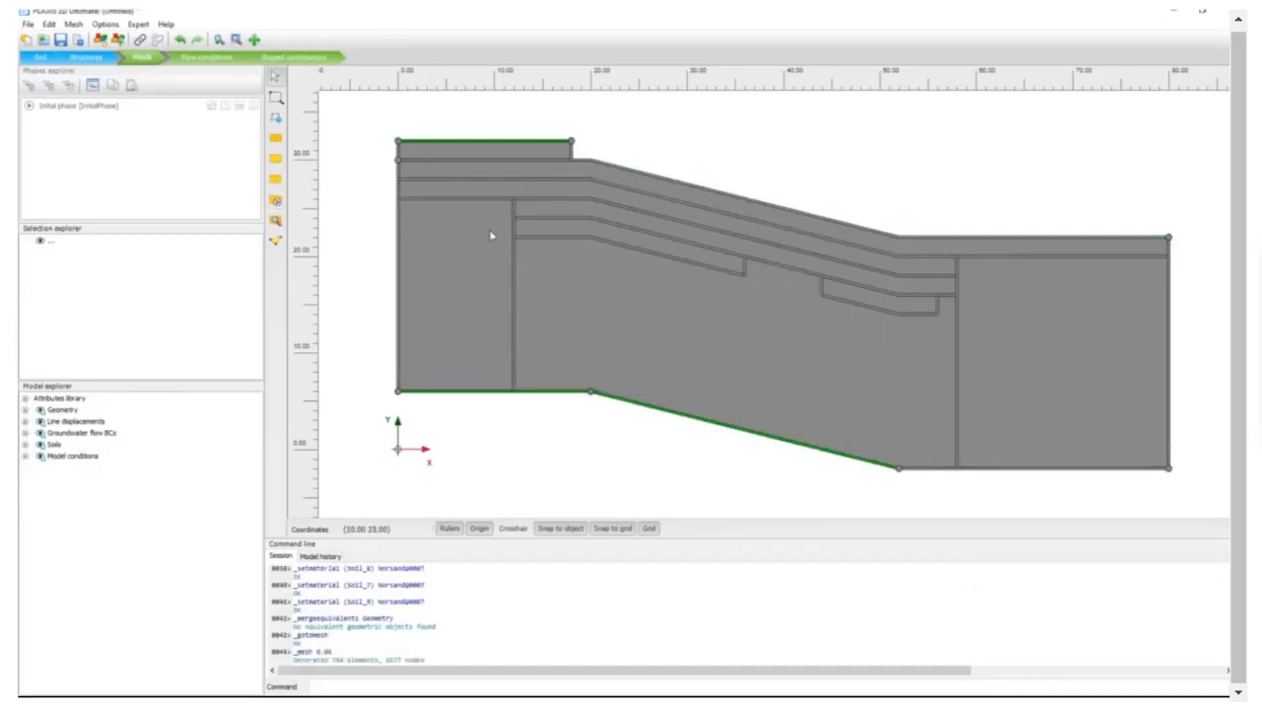
# - In staged construction, activate all soils in the initial phase and add a new phase following it
pyautogui.click(299, 57)
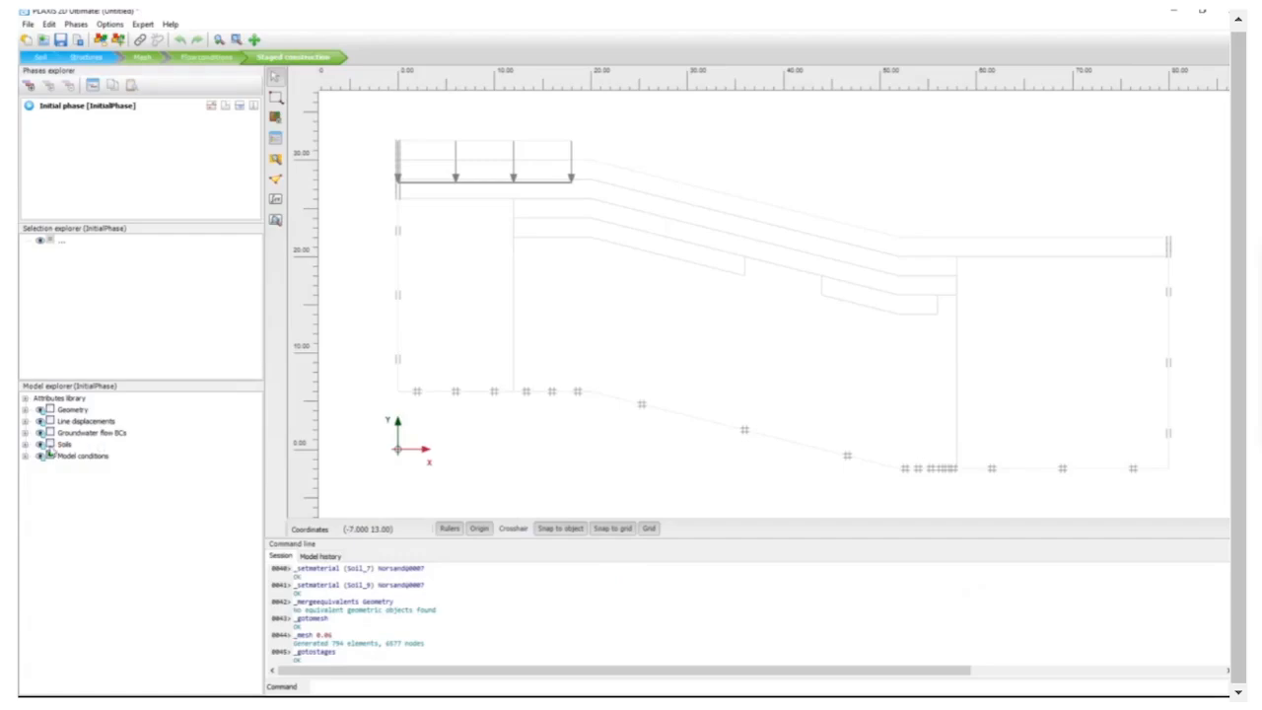
pyautogui.click(50, 445)
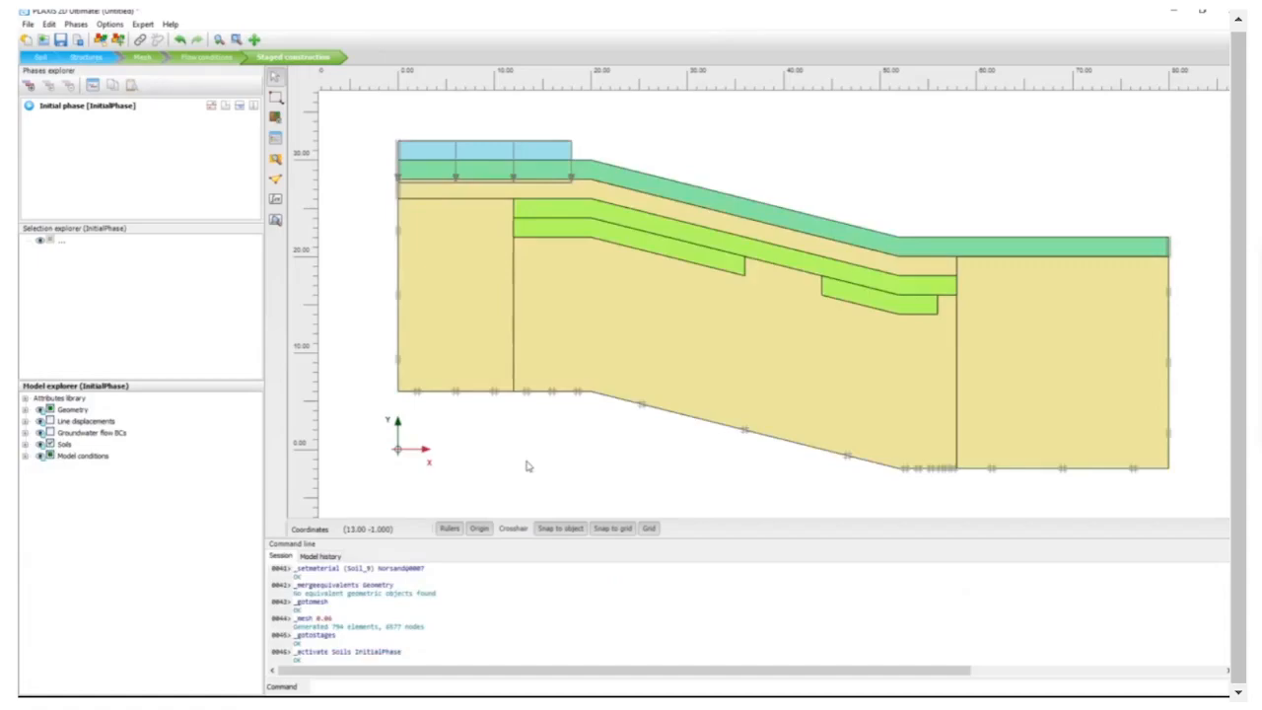
pyautogui.click(28, 83)
pyautogui.click(28, 83)
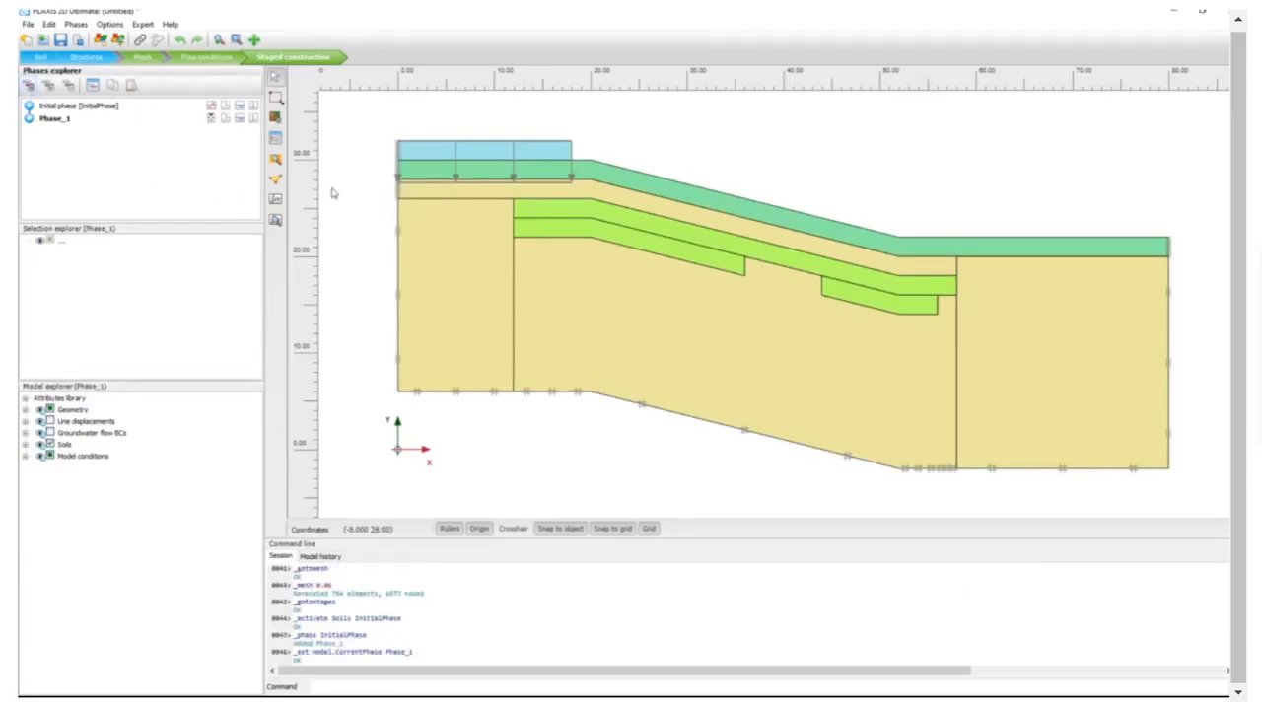
# - Name the new phase Plastic Nill phase and enable ignoring undrained behaviour (A,B) for it
pyautogui.doubleClick(57, 119)
pyautogui.click(582, 118)
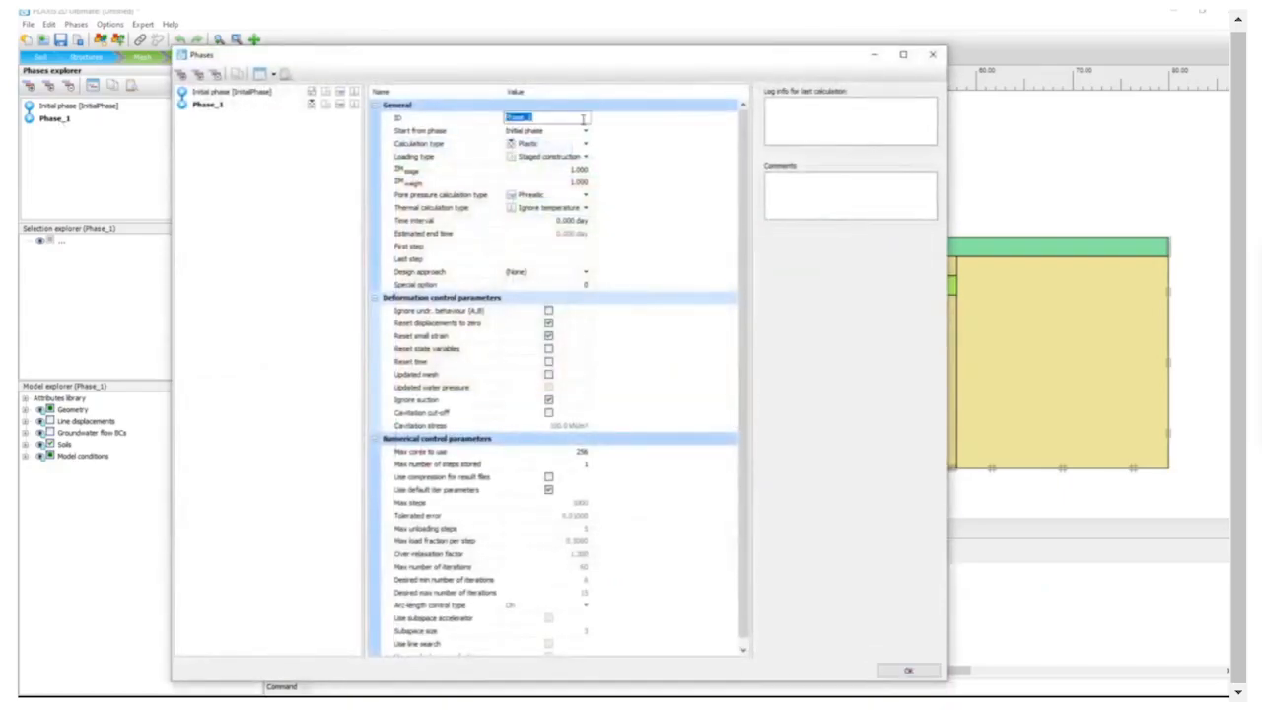
pyautogui.write('Plastic Nil phase')
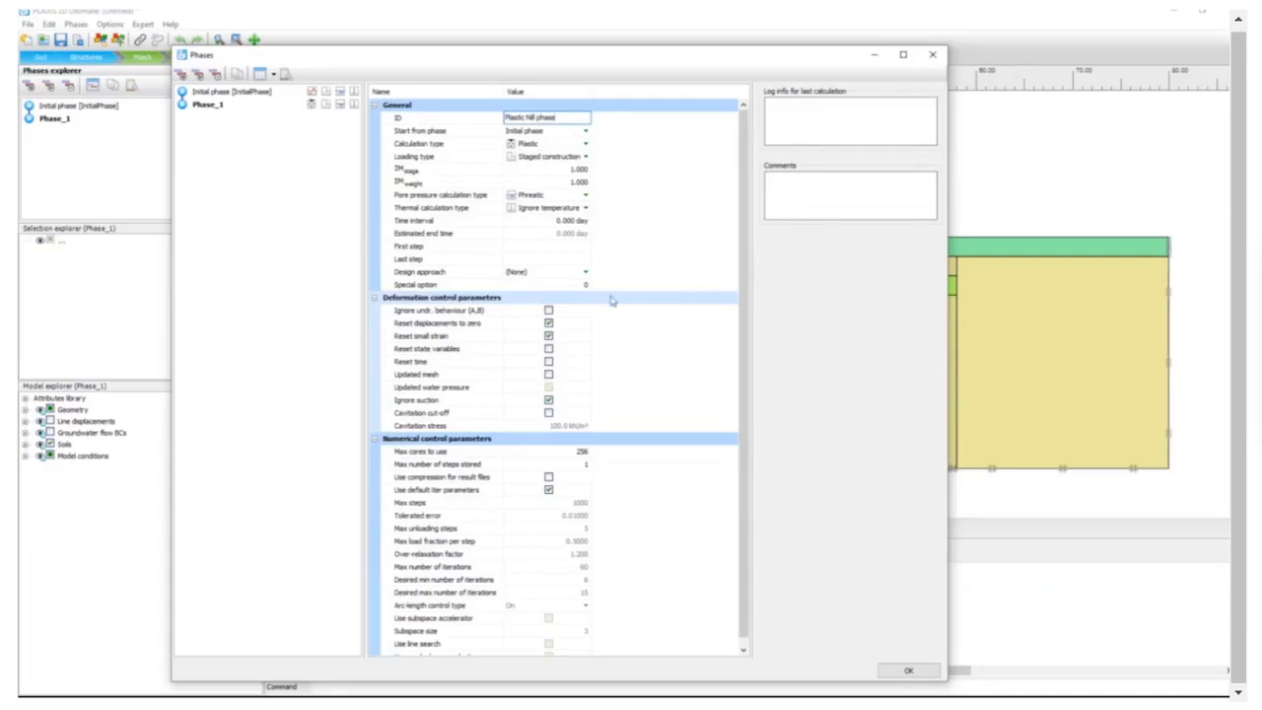
pyautogui.click(548, 312)
pyautogui.click(548, 311)
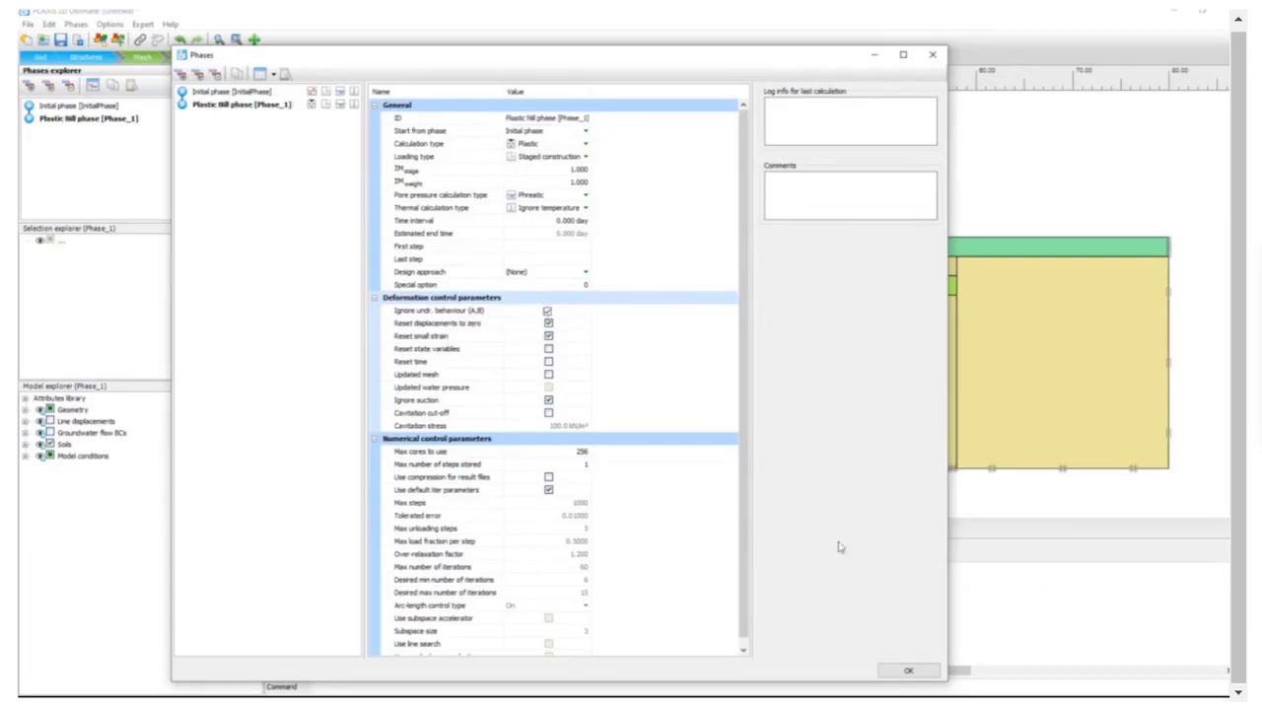
pyautogui.click(907, 672)
# - Add another phase after the Plastic Nill phase and name it Loading
pyautogui.click(28, 86)
pyautogui.doubleClick(57, 132)
pyautogui.click(538, 120)
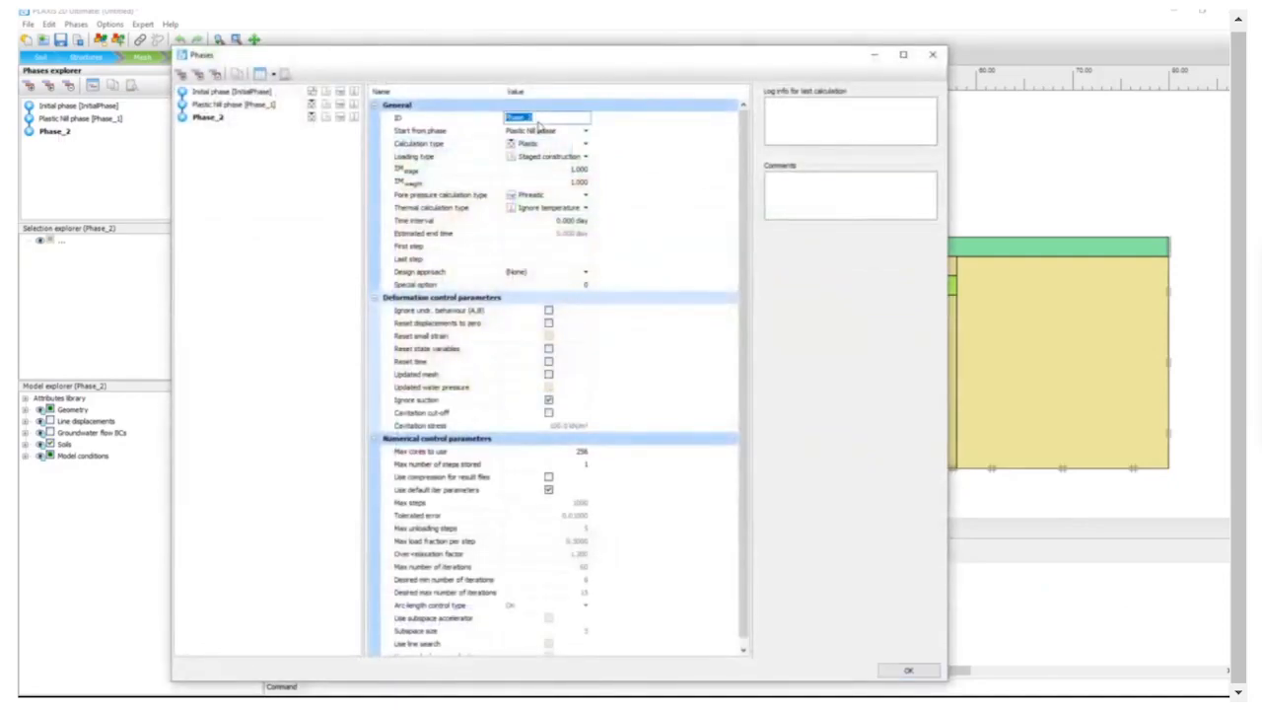
pyautogui.write('Loading')
pyautogui.press('Return')
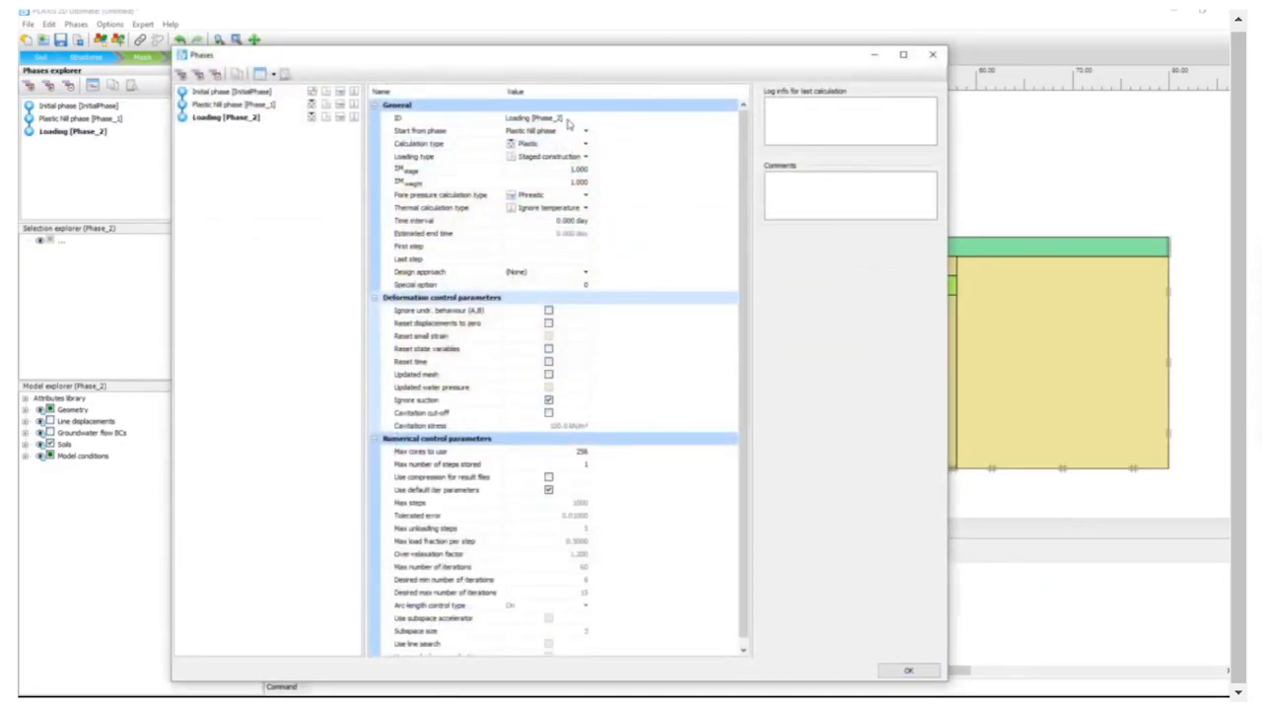
pyautogui.click(912, 675)
pyautogui.click(909, 670)
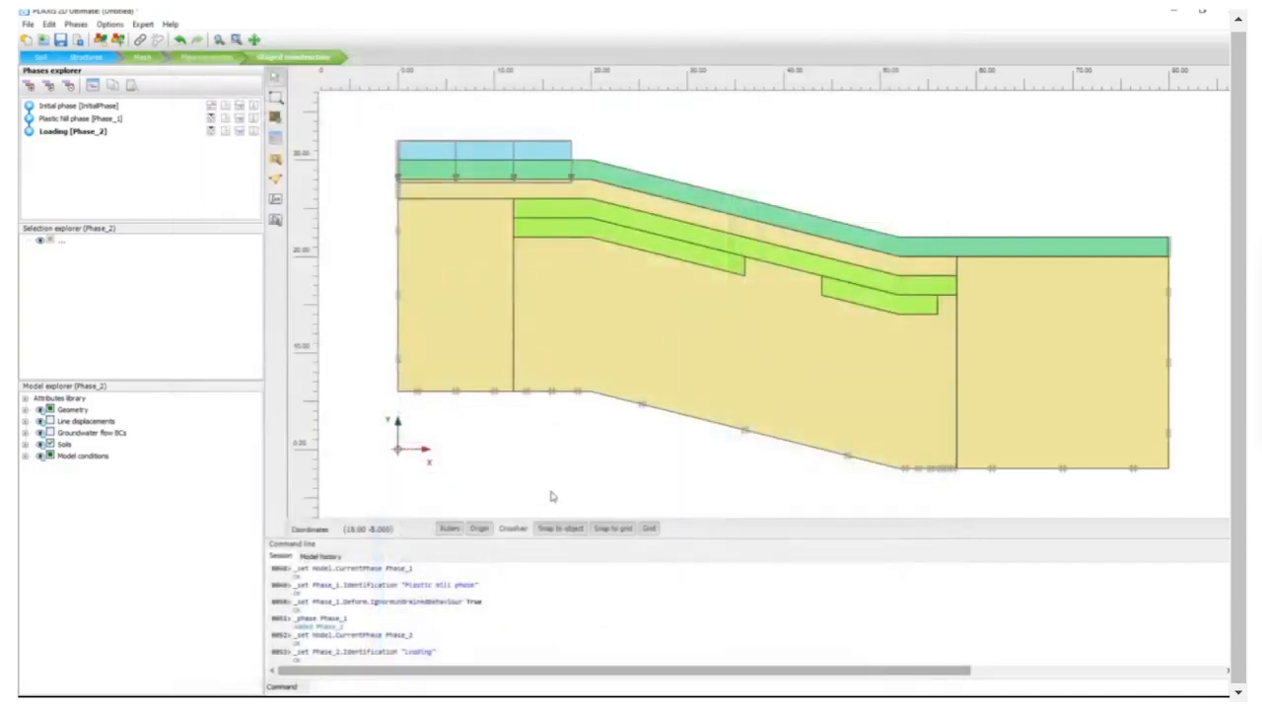
# - Activate the prescribed line displacement on the block at the slope crest in the Loading phase
pyautogui.click(422, 147)
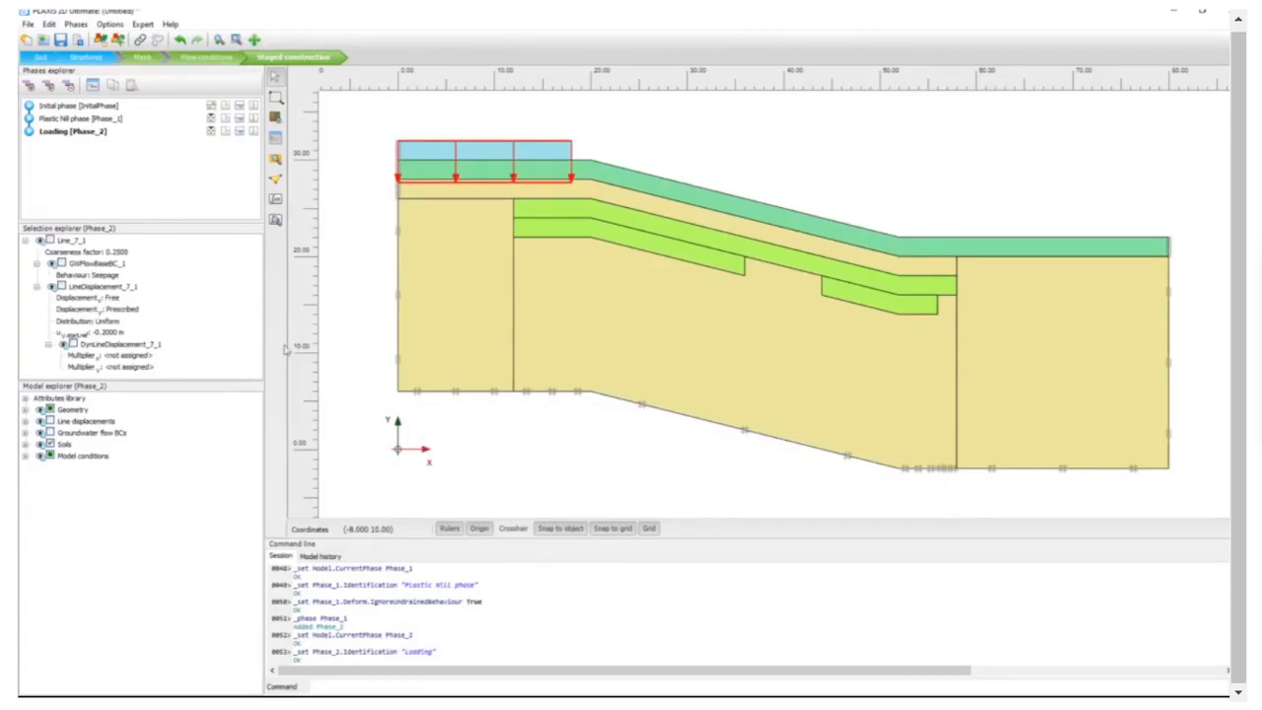
pyautogui.click(61, 286)
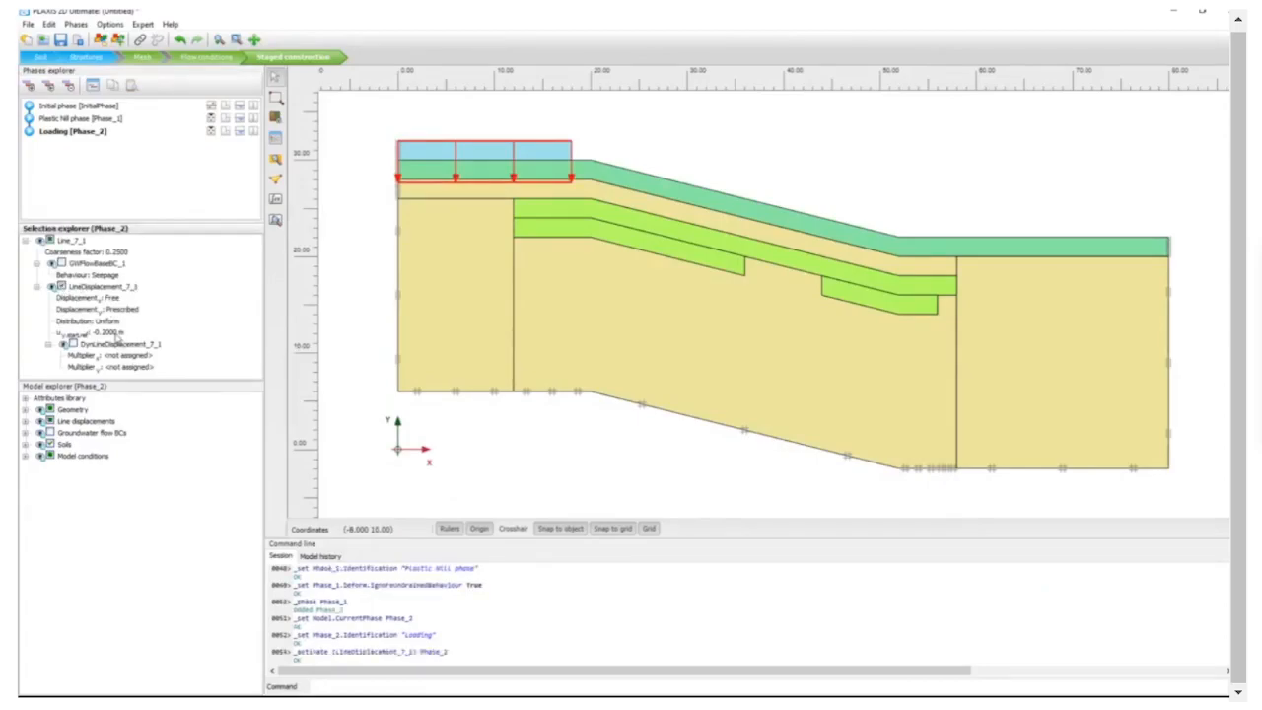
pyautogui.click(483, 426)
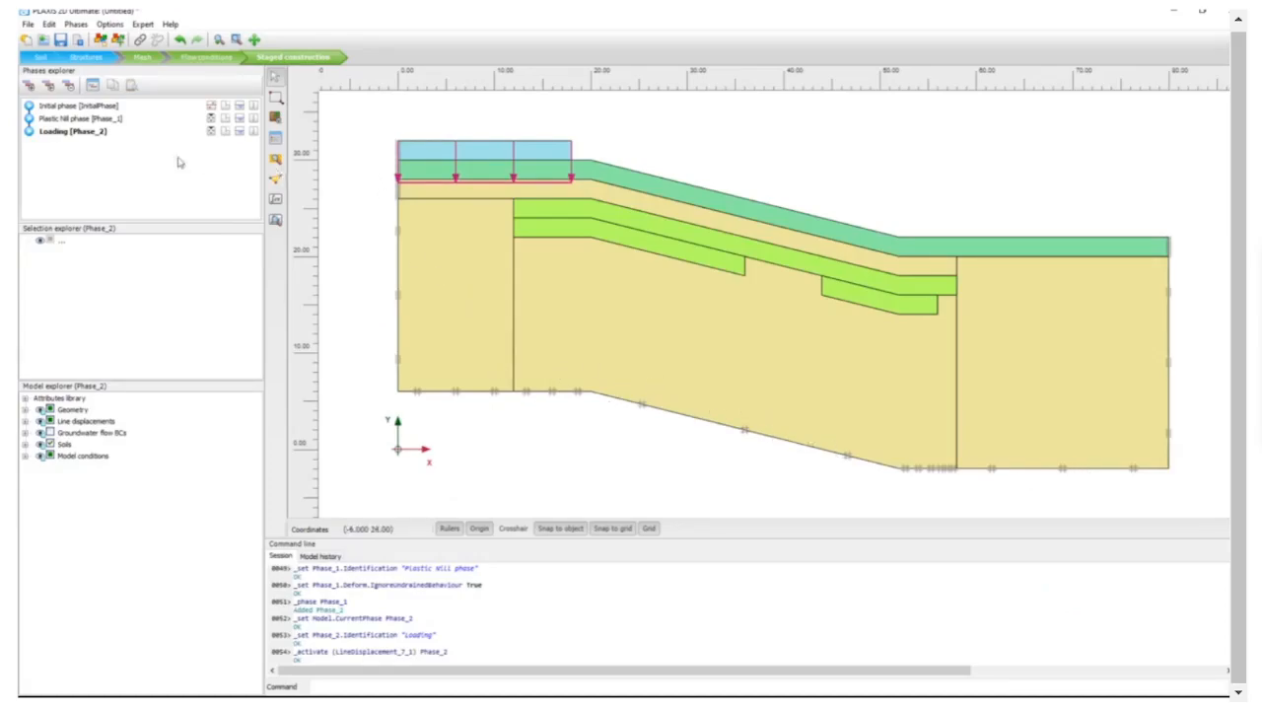
# - In the initial phase, activate all line displacements except the prescribed one on the block at the slope crest
pyautogui.click(69, 105)
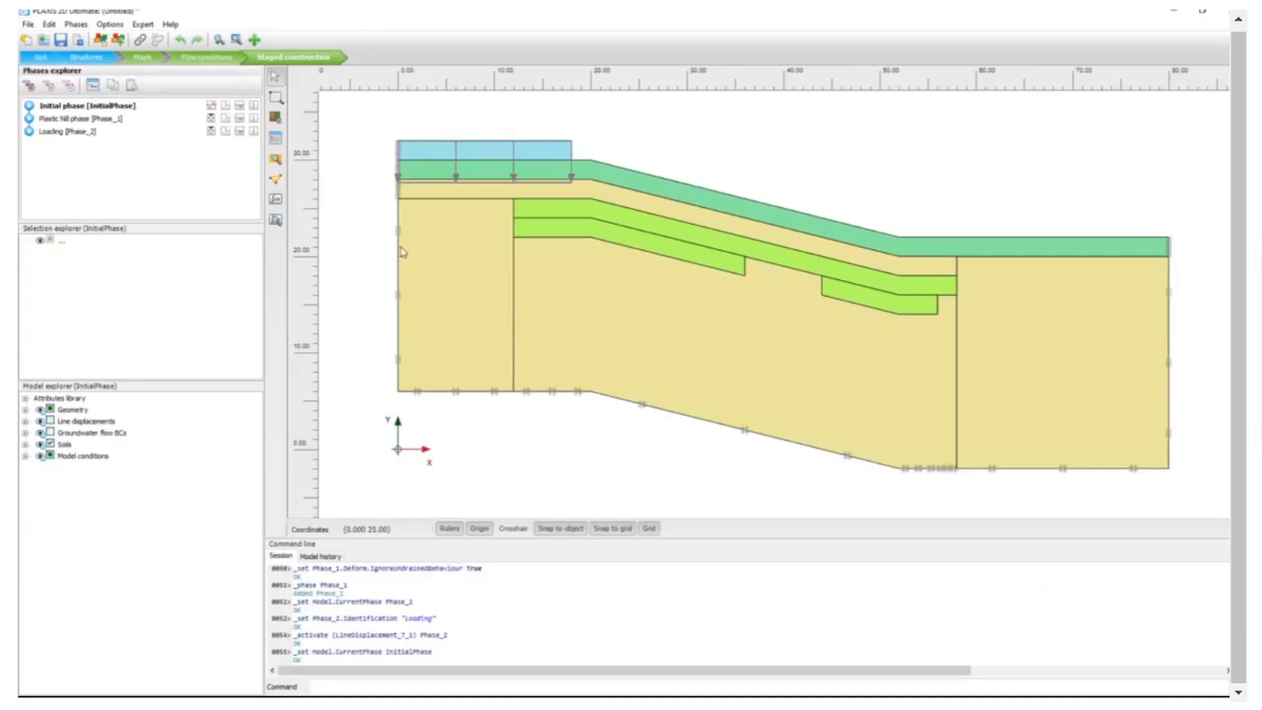
pyautogui.click(26, 422)
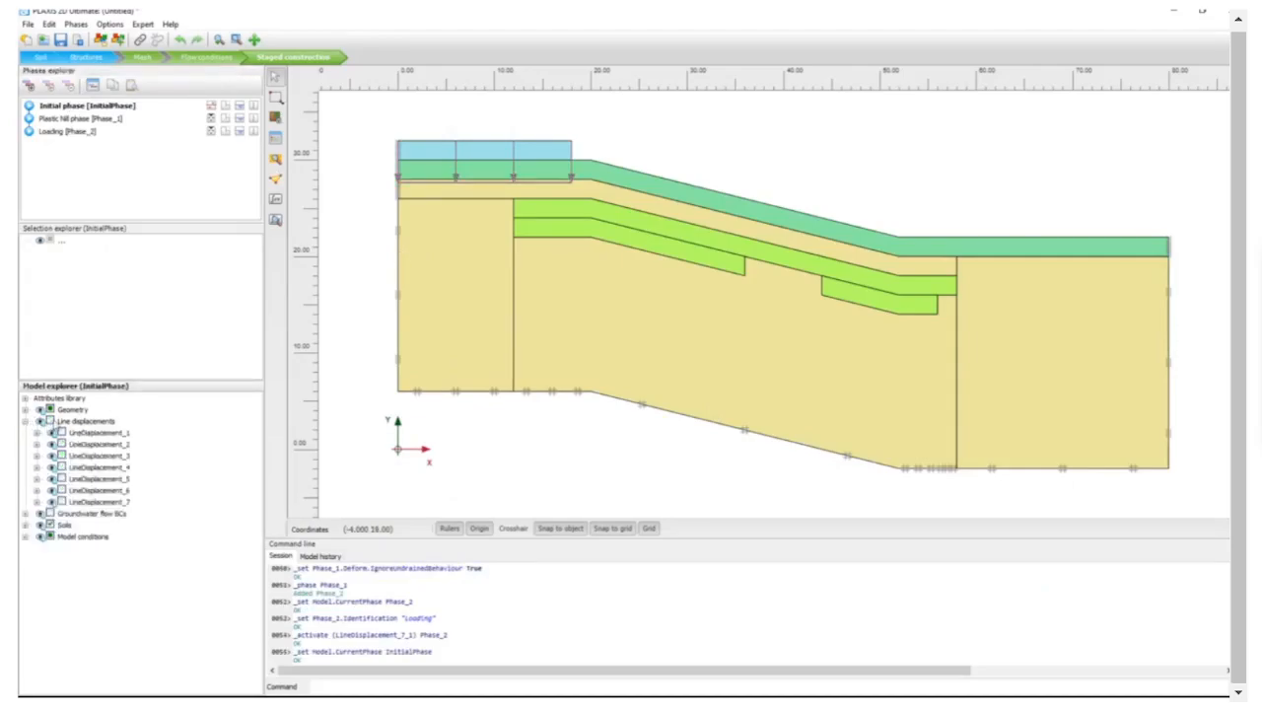
pyautogui.click(51, 421)
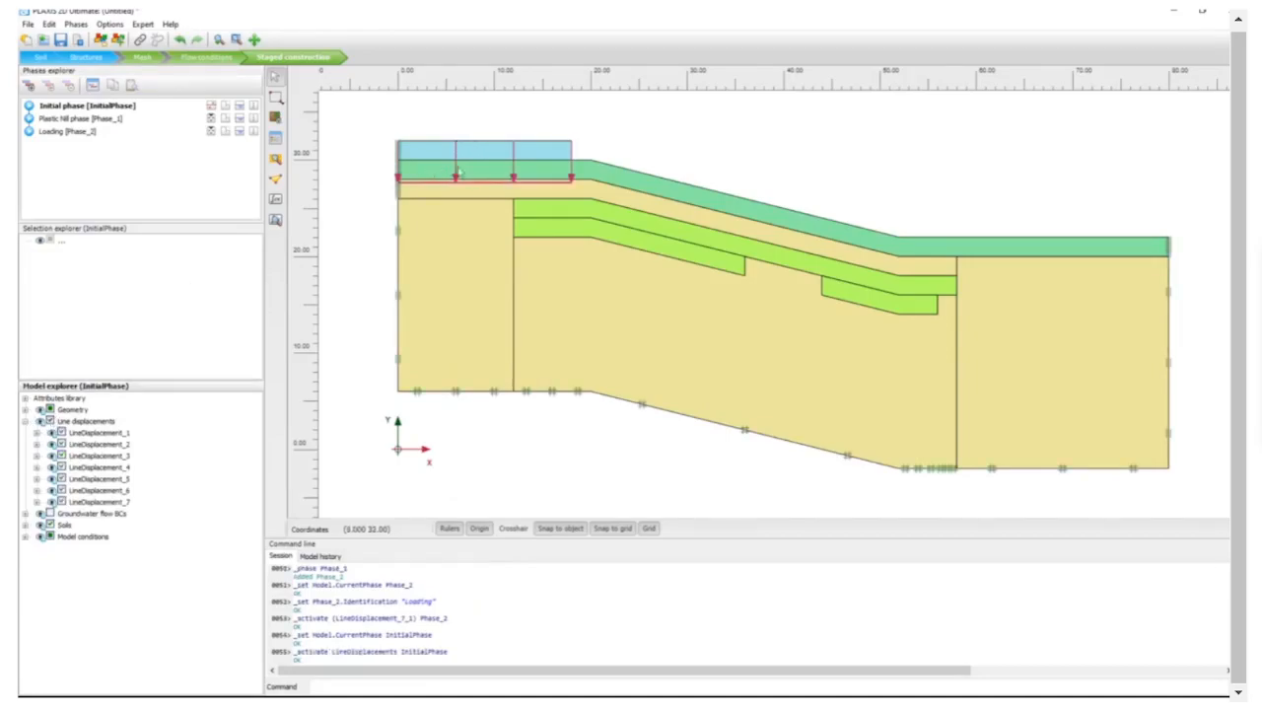
pyautogui.click(443, 145)
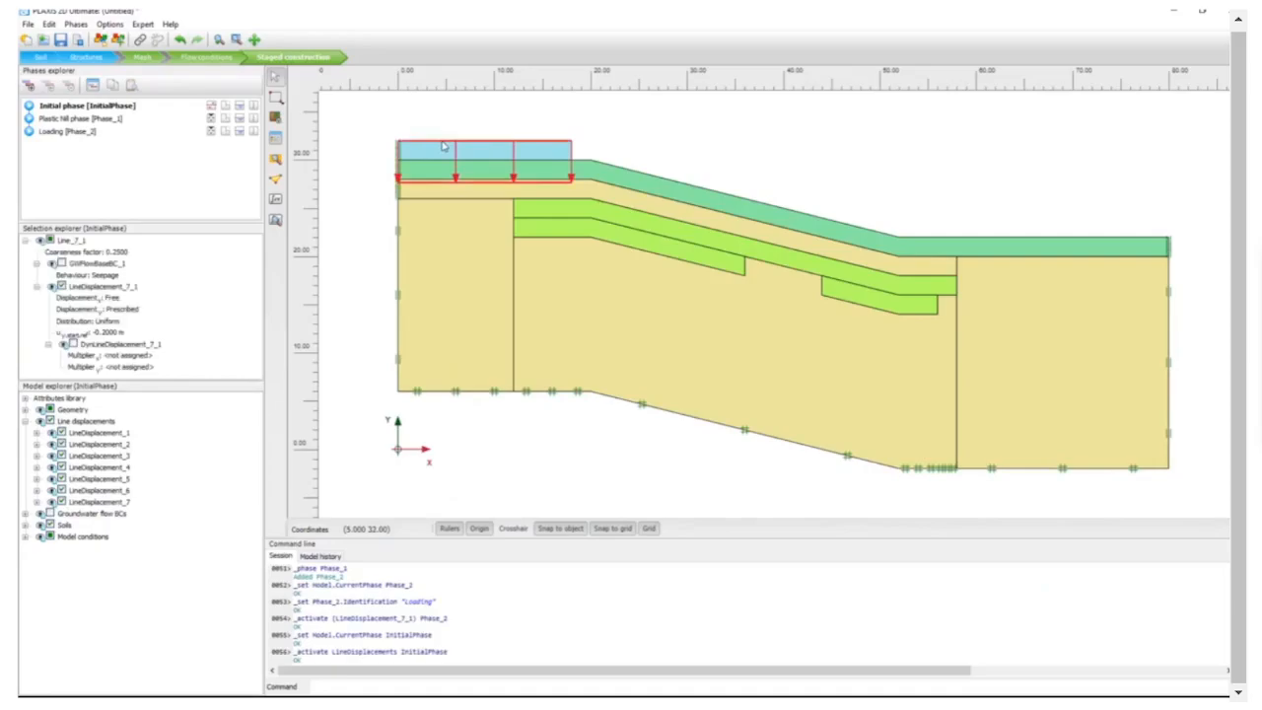
pyautogui.click(49, 240)
pyautogui.click(50, 240)
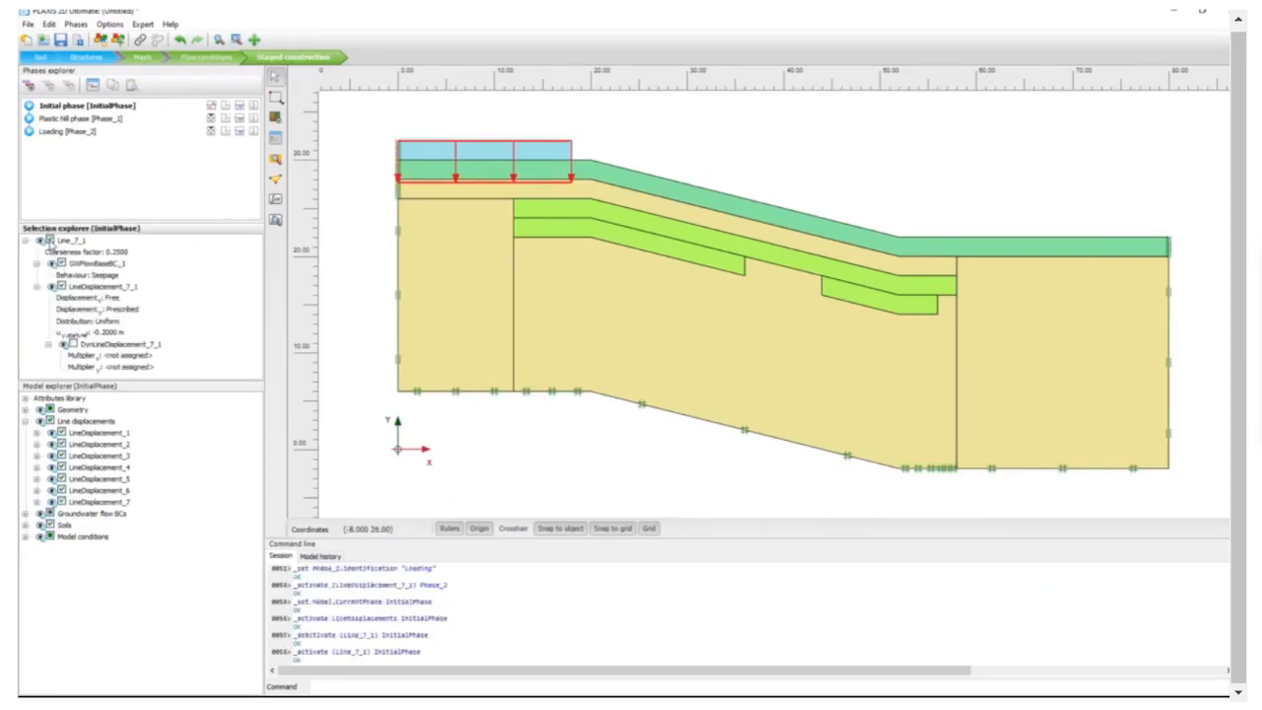
pyautogui.click(49, 242)
pyautogui.click(358, 122)
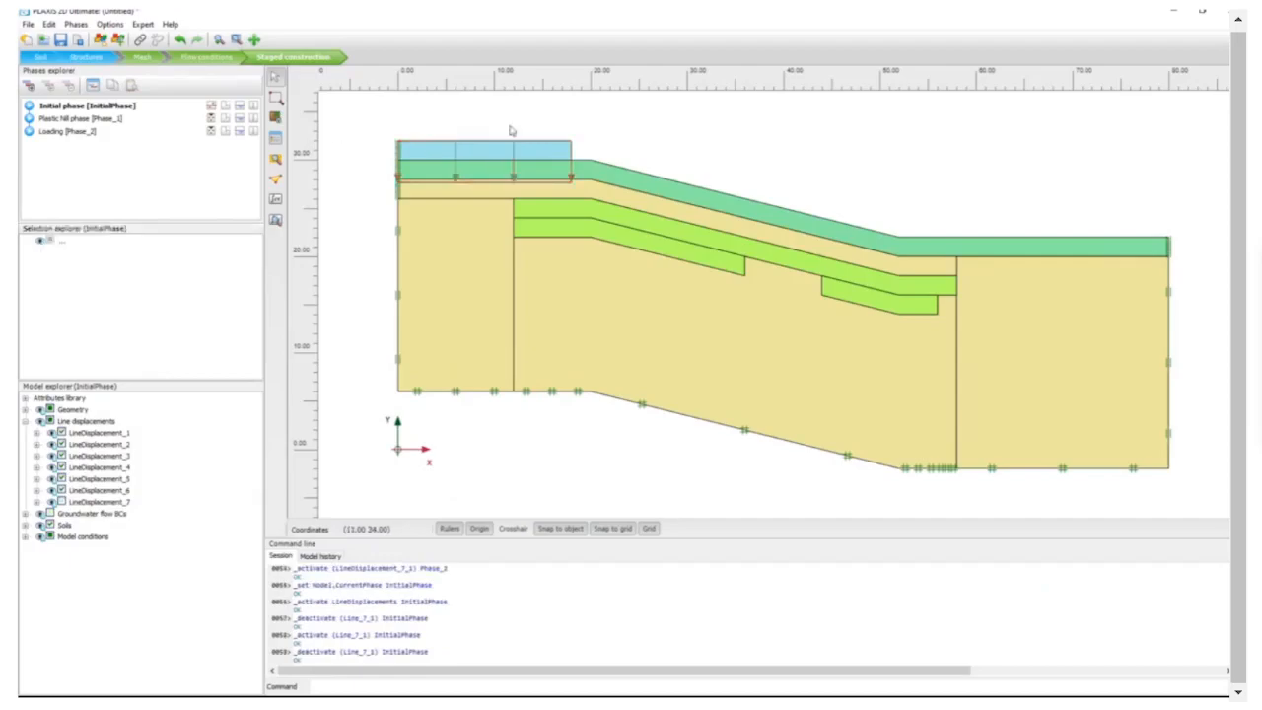
# - Activate LineDisplacement_1 through LineDisplacement_6 in the Plastic Nill phase
pyautogui.click(99, 122)
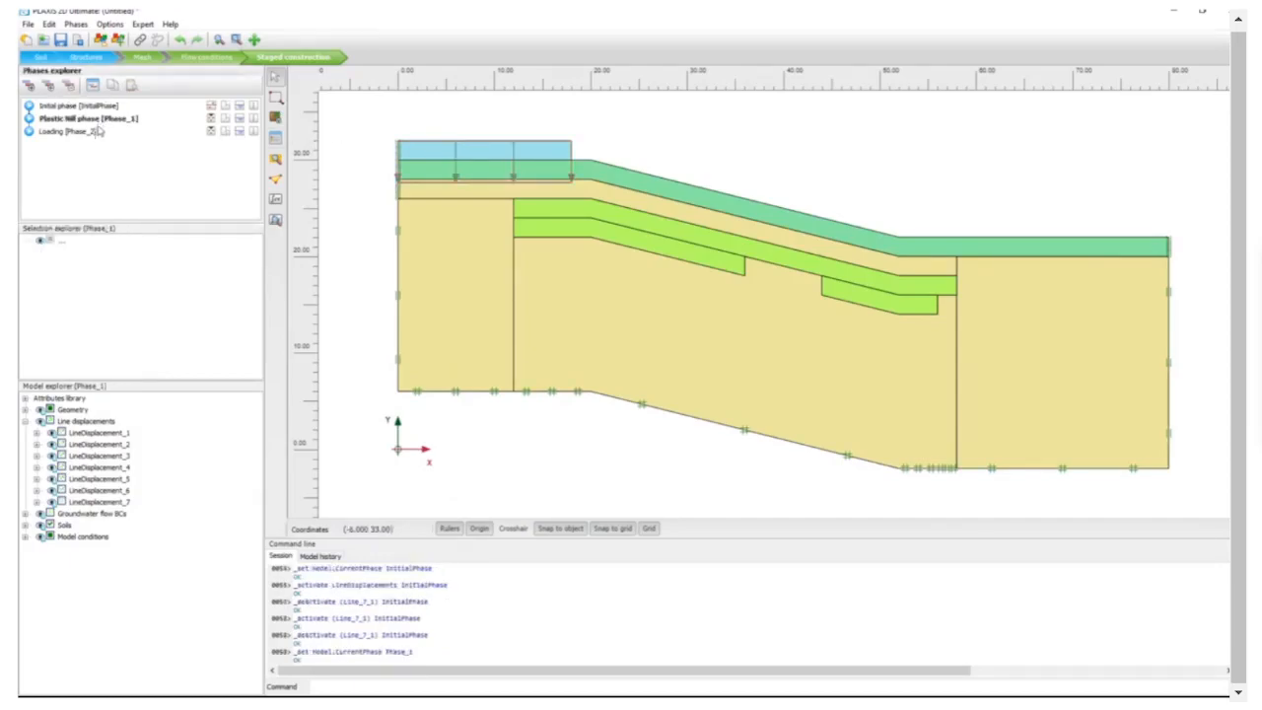
pyautogui.click(61, 433)
pyautogui.click(62, 445)
pyautogui.click(61, 456)
pyautogui.click(61, 467)
pyautogui.click(61, 479)
pyautogui.click(61, 490)
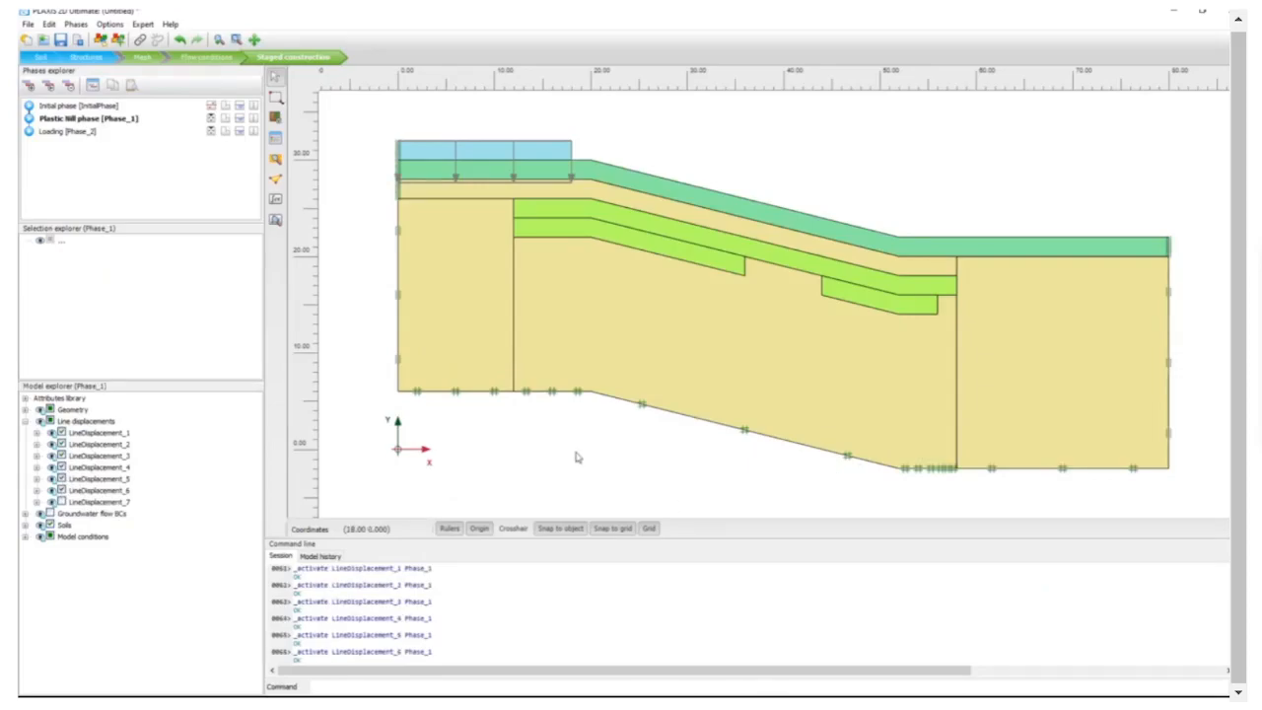
# - Calculate the construction phases and move the calculation progress window aside
pyautogui.click(275, 218)
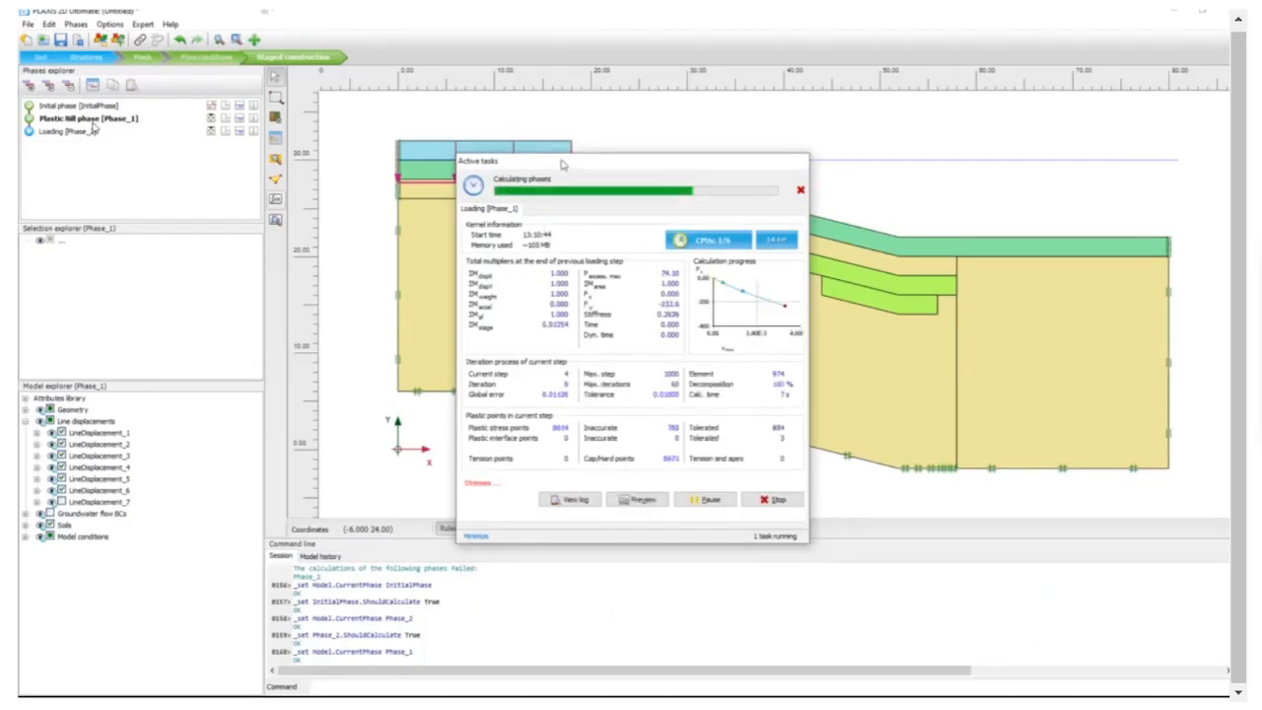
pyautogui.moveTo(559, 161); pyautogui.dragTo(723, 105)
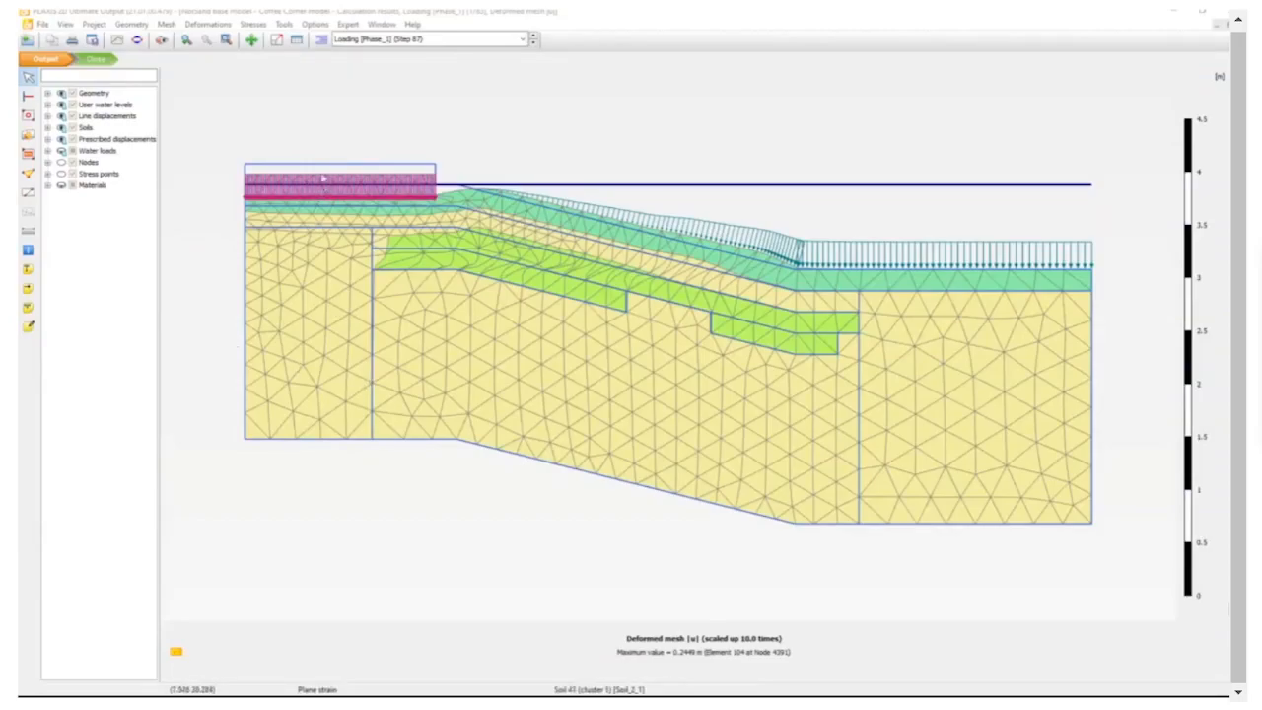
# - Display the total displacements |u| contour plot for the Loading phase results
pyautogui.click(213, 24)
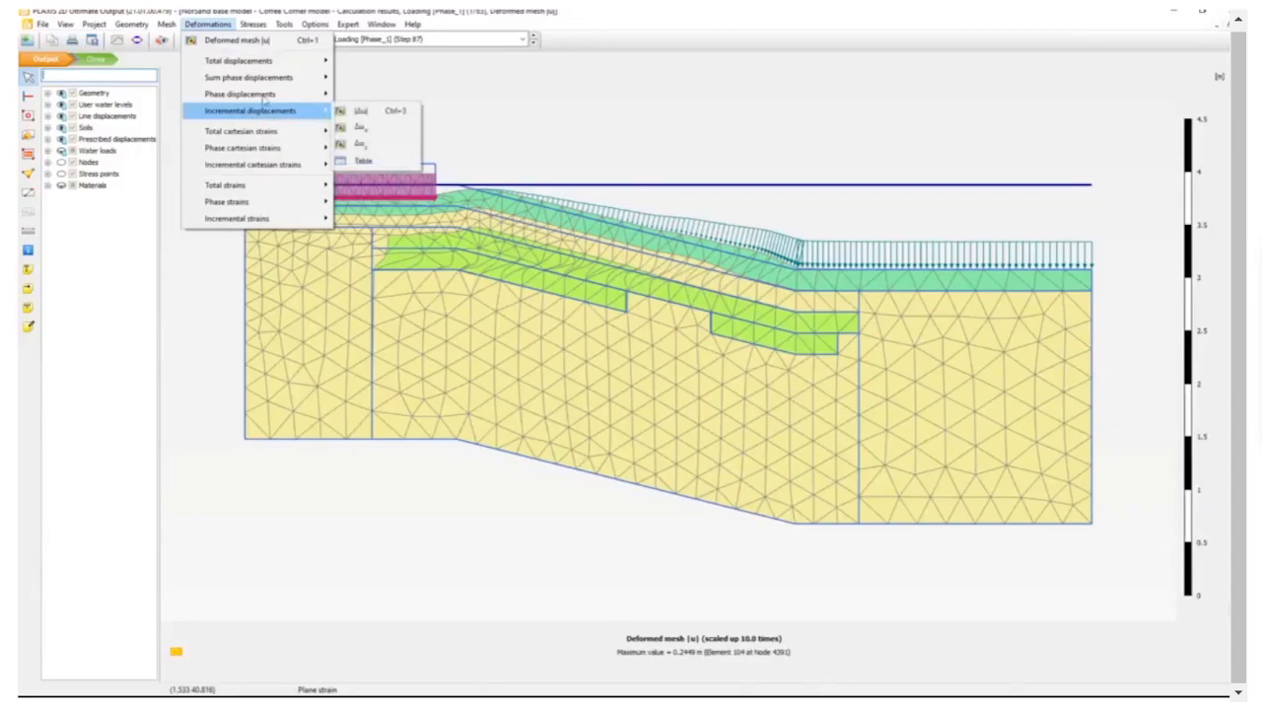
pyautogui.moveTo(270, 65)
pyautogui.click(357, 61)
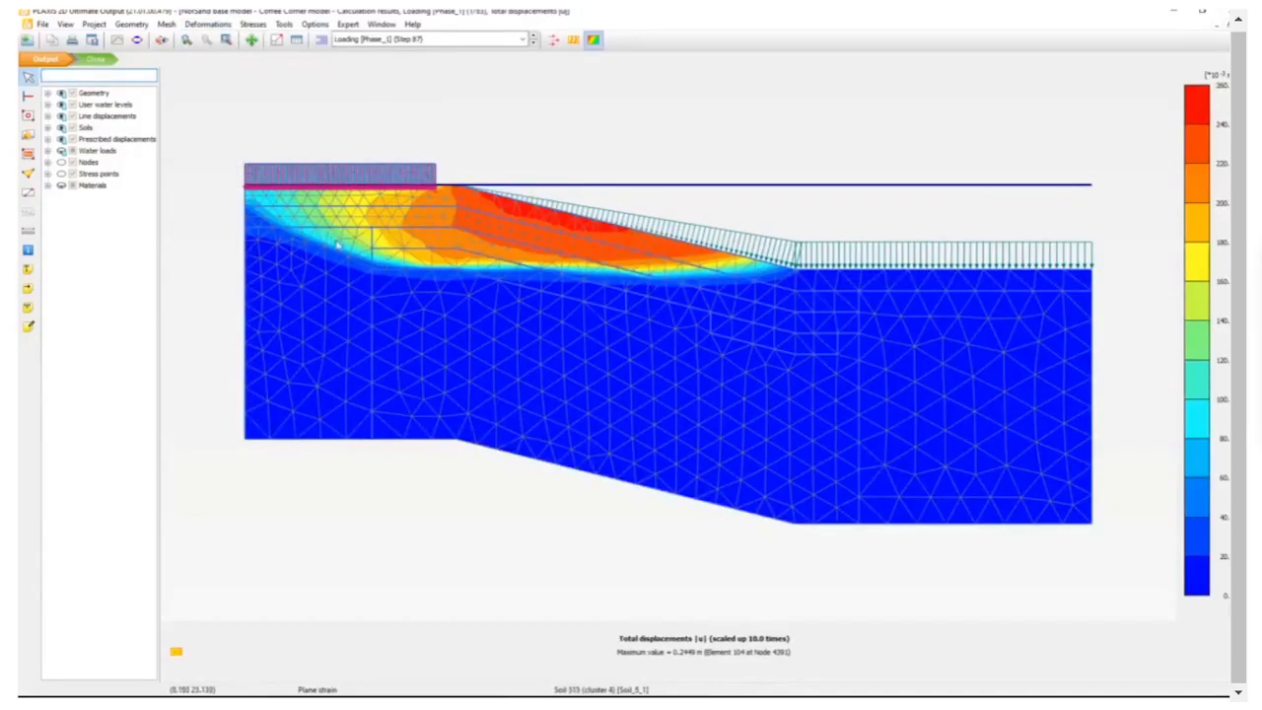
# - Display the incremental deviatoric strain Δγs contour plot for the Loading phase
pyautogui.click(224, 24)
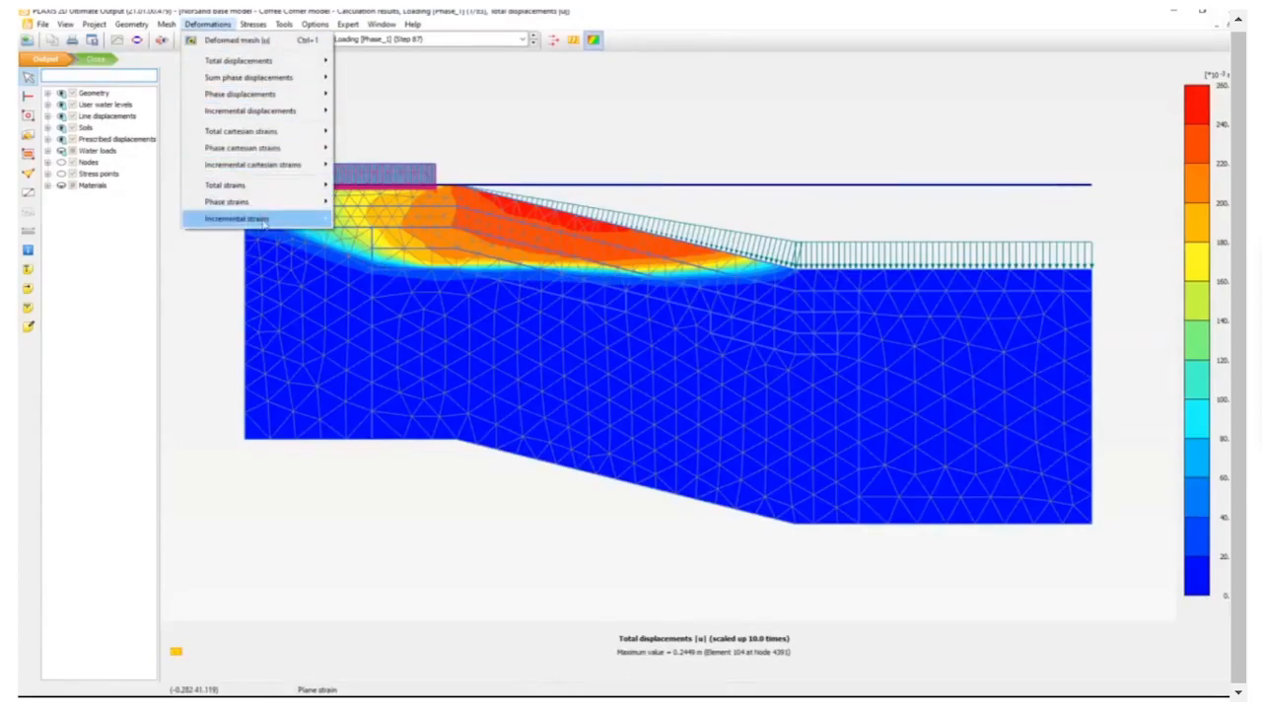
pyautogui.moveTo(263, 221)
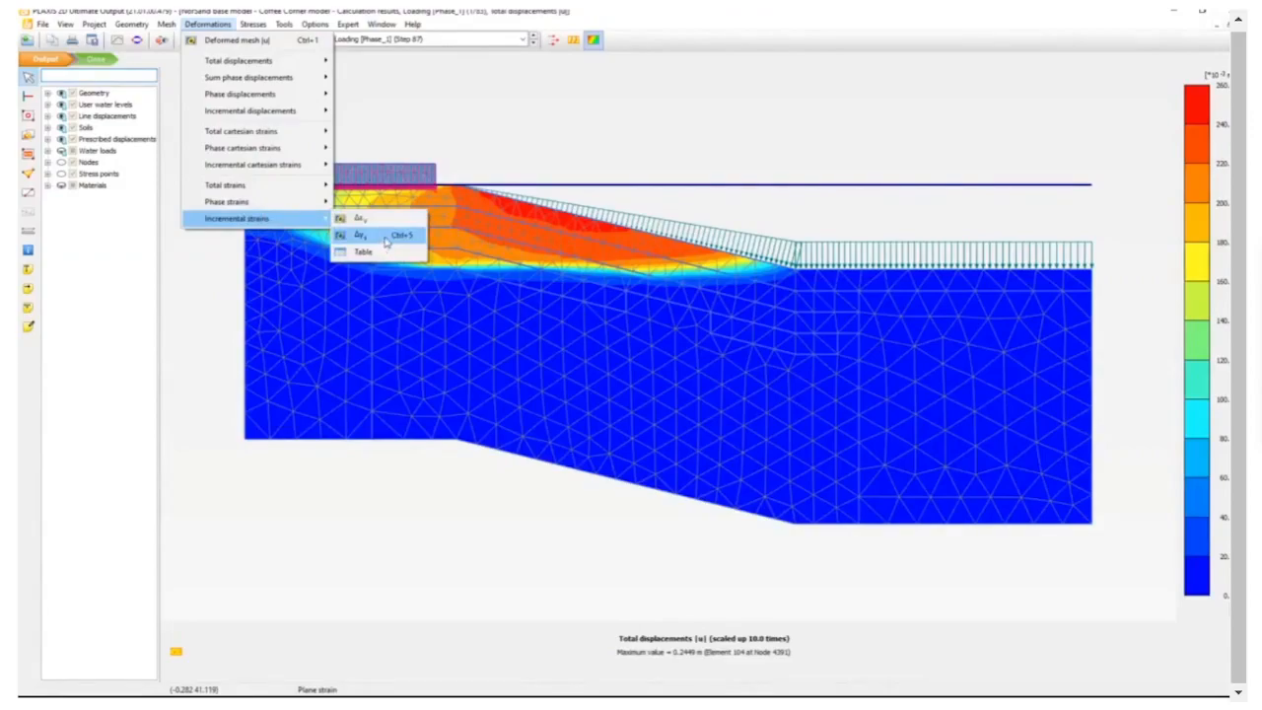
pyautogui.click(385, 238)
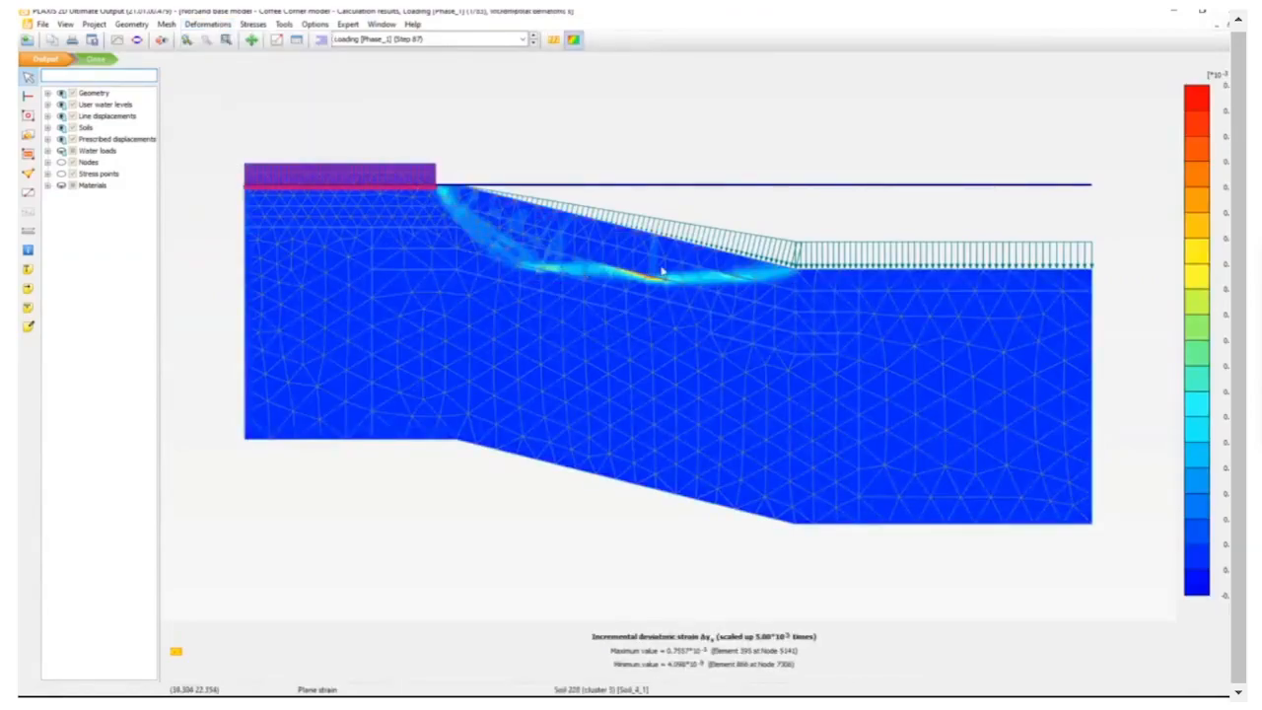
# - Display the NorSand user-defined state parameter ψ as a contour plot for the Loading phase
pyautogui.click(252, 24)
pyautogui.moveTo(279, 116)
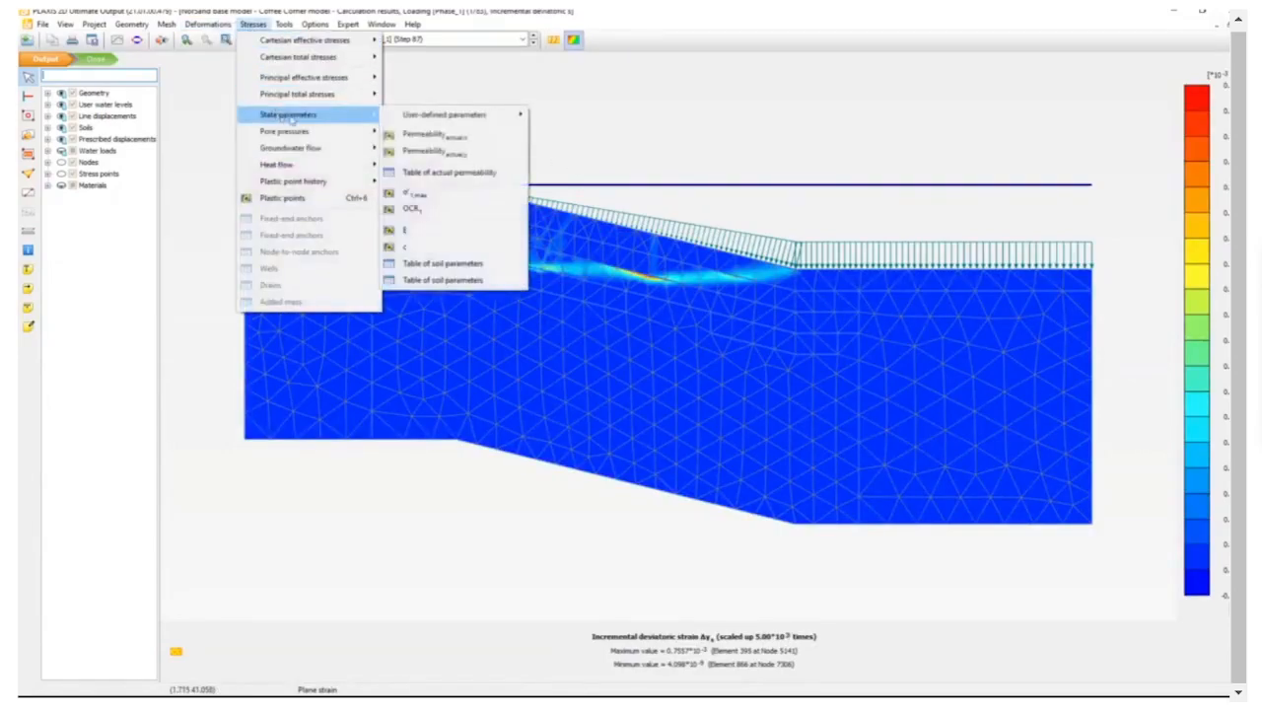
pyautogui.moveTo(439, 116)
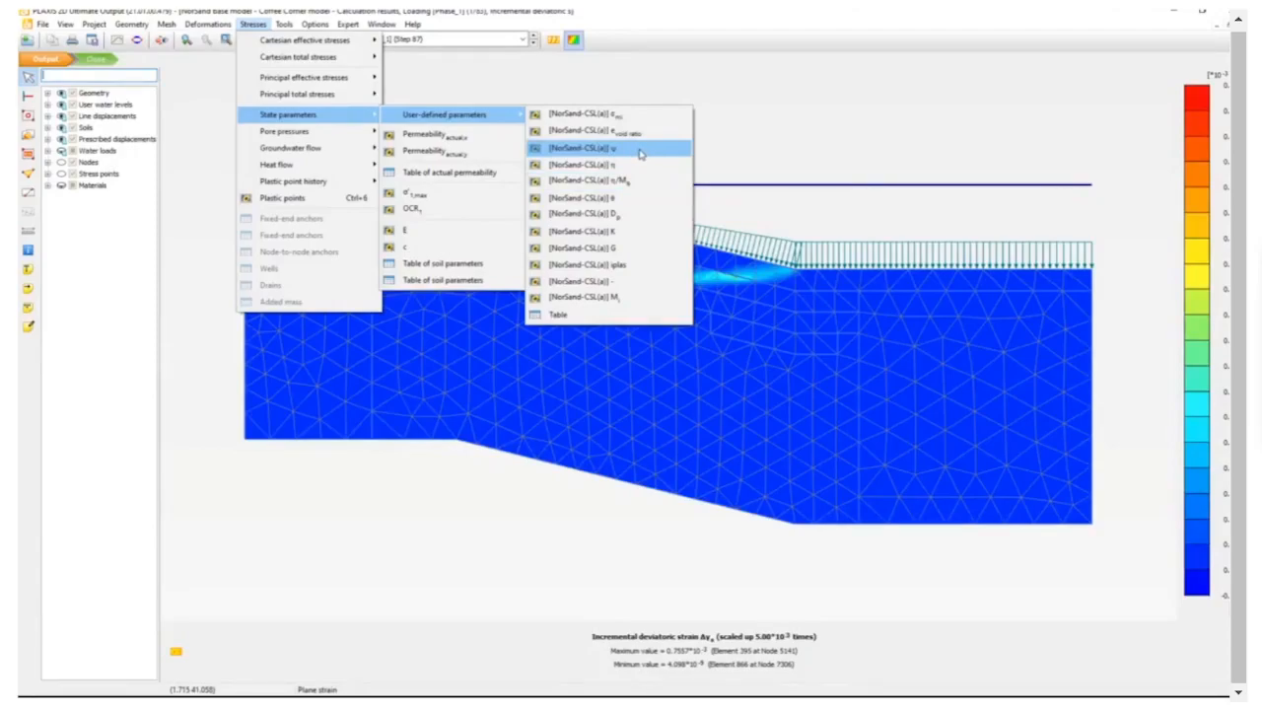
pyautogui.click(640, 153)
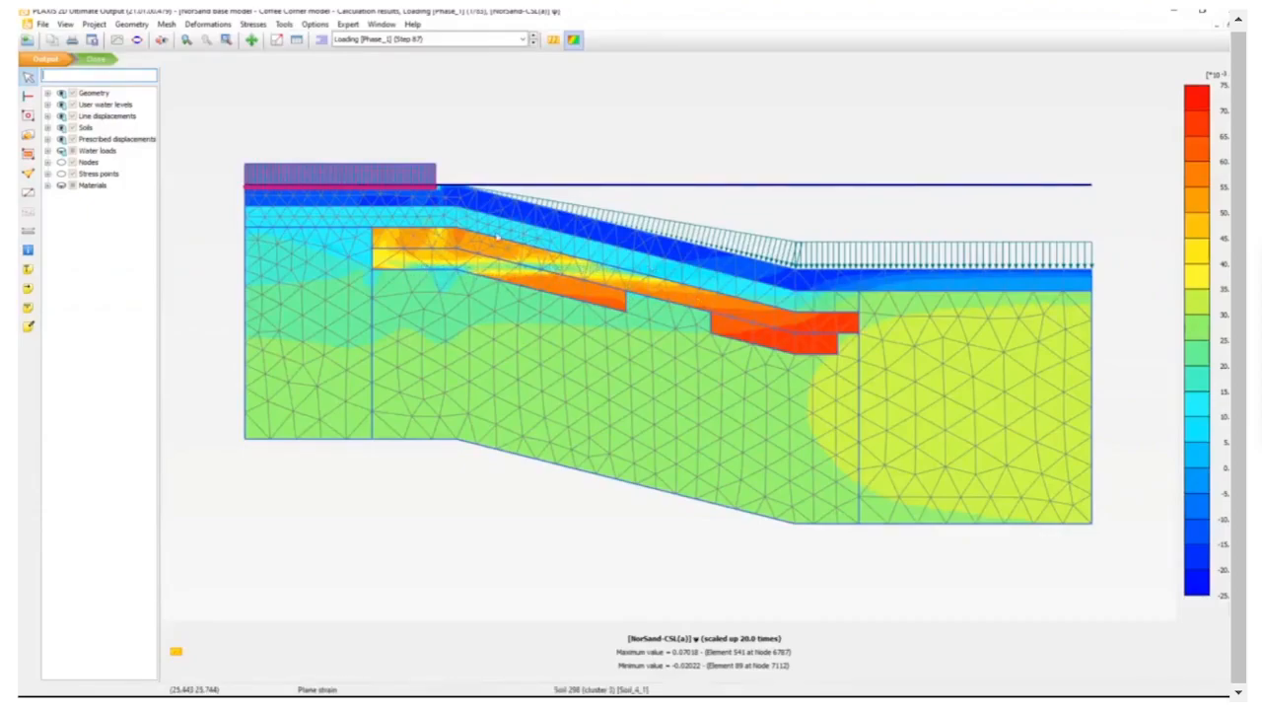
# - Plot the NorSand stress ratio η/Mθ and scale its legend manually from 0 to 1 with 20 intervals
pyautogui.click(311, 25)
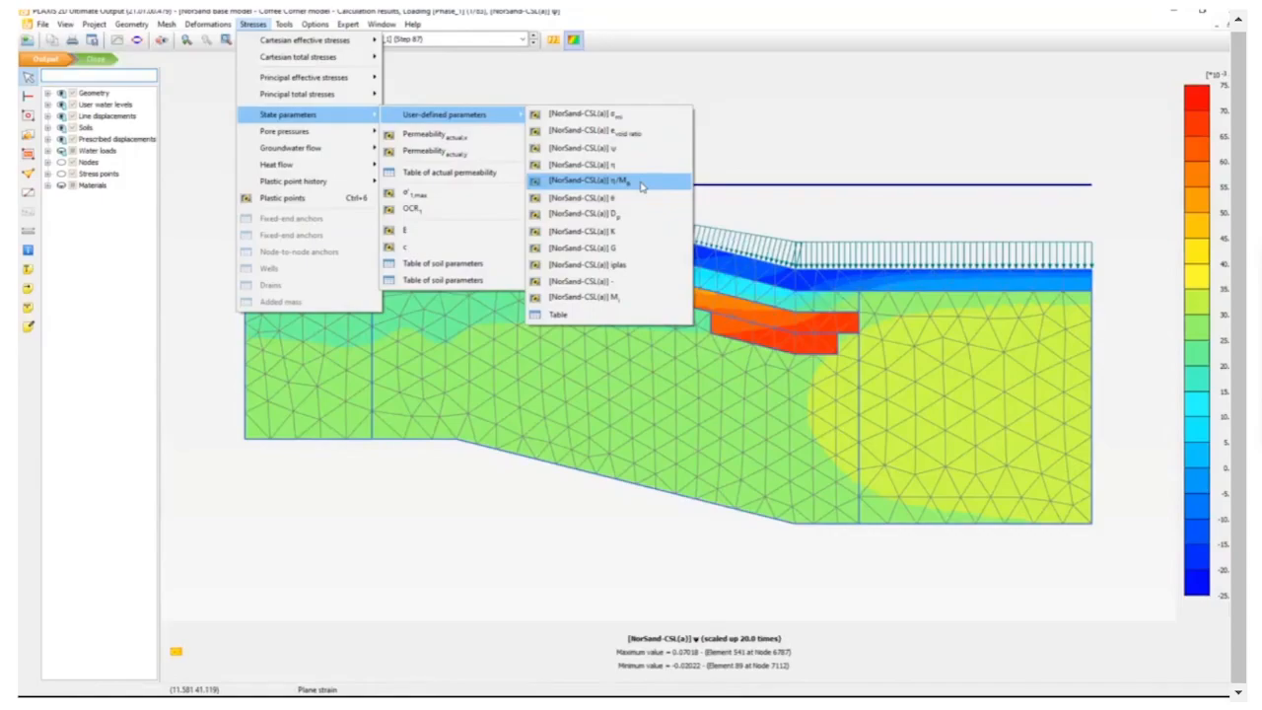
pyautogui.click(642, 187)
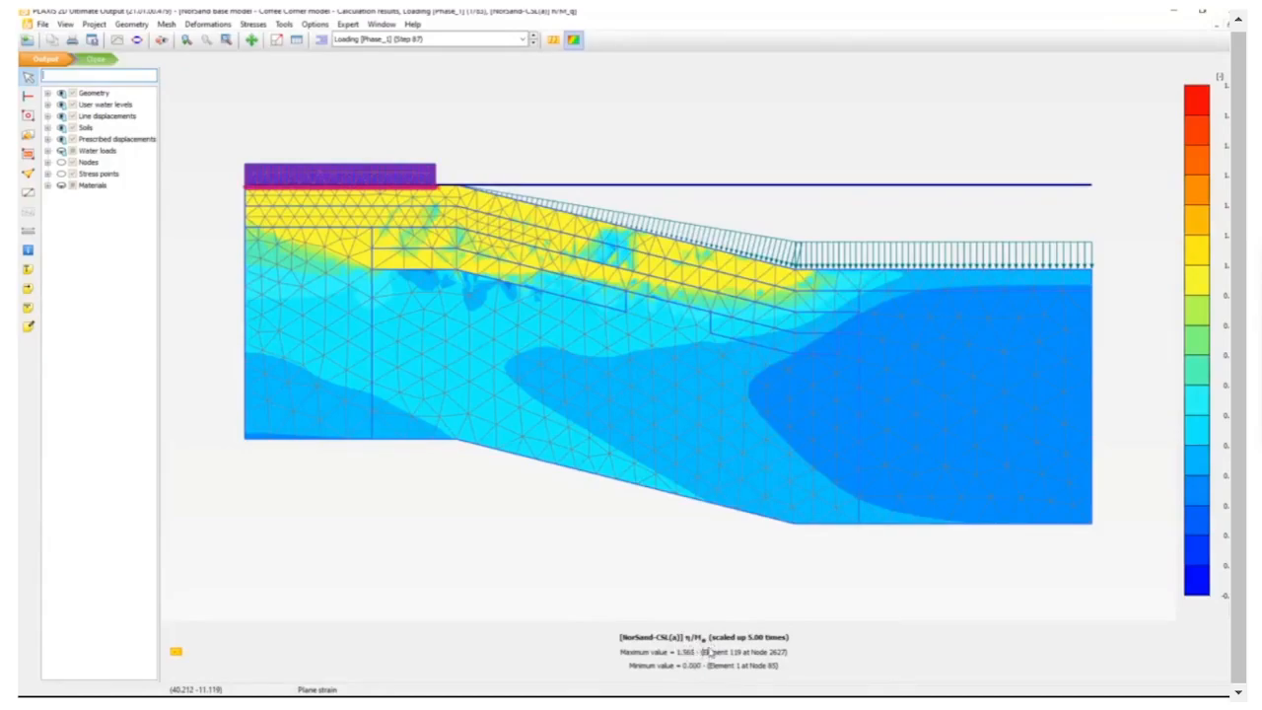
pyautogui.doubleClick(1195, 246)
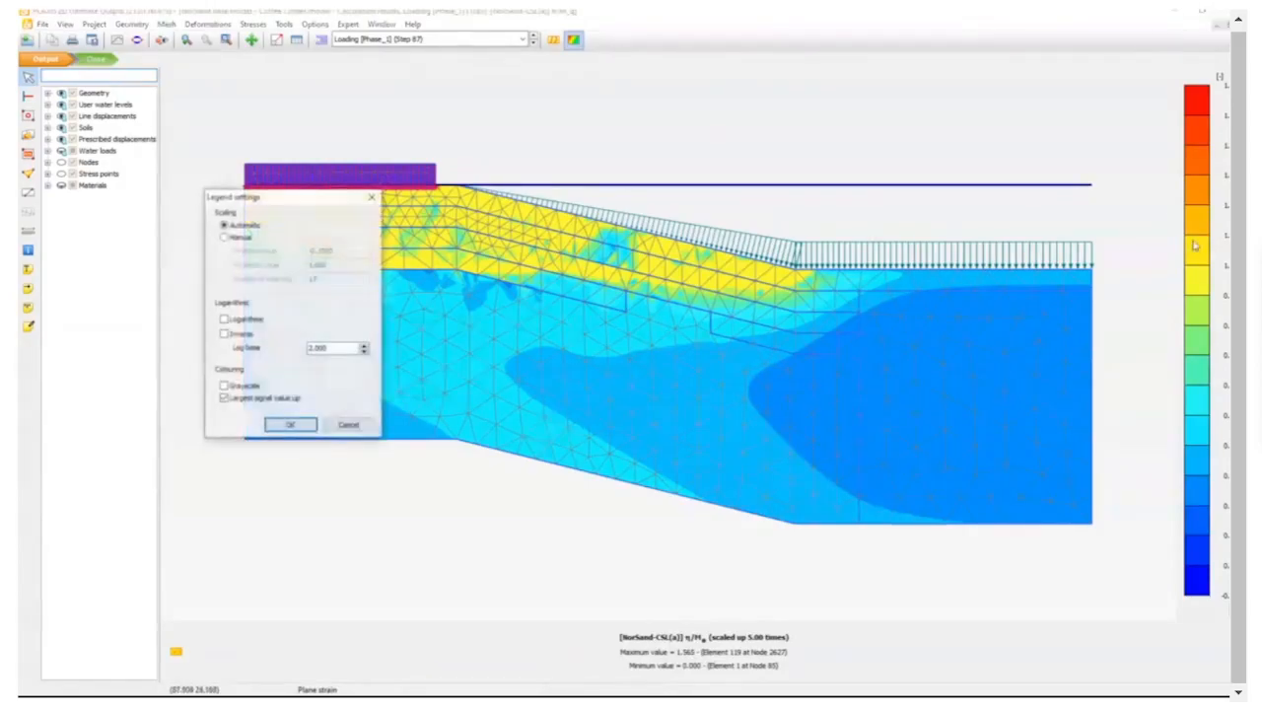
pyautogui.click(239, 238)
pyautogui.doubleClick(327, 252)
pyautogui.write('0')
pyautogui.press('Tab')
pyautogui.write('1')
pyautogui.press('Tab')
pyautogui.write('20')
pyautogui.press('Tab')
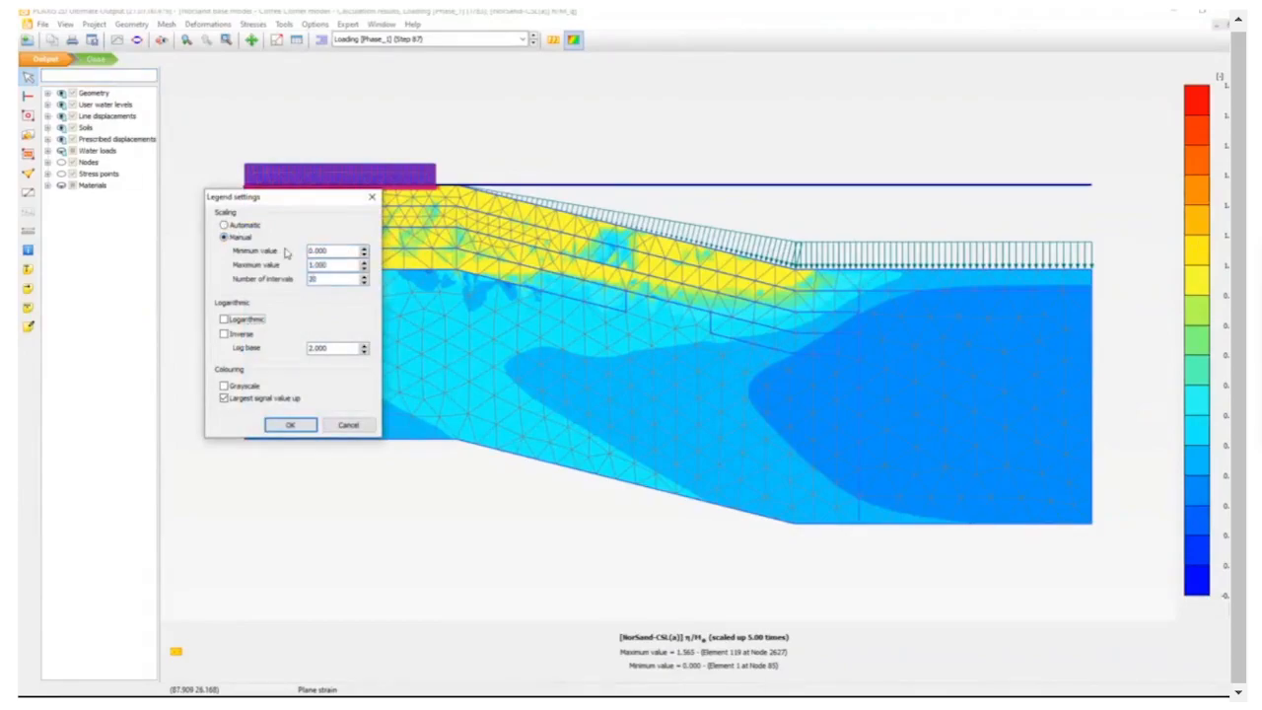
pyautogui.click(289, 424)
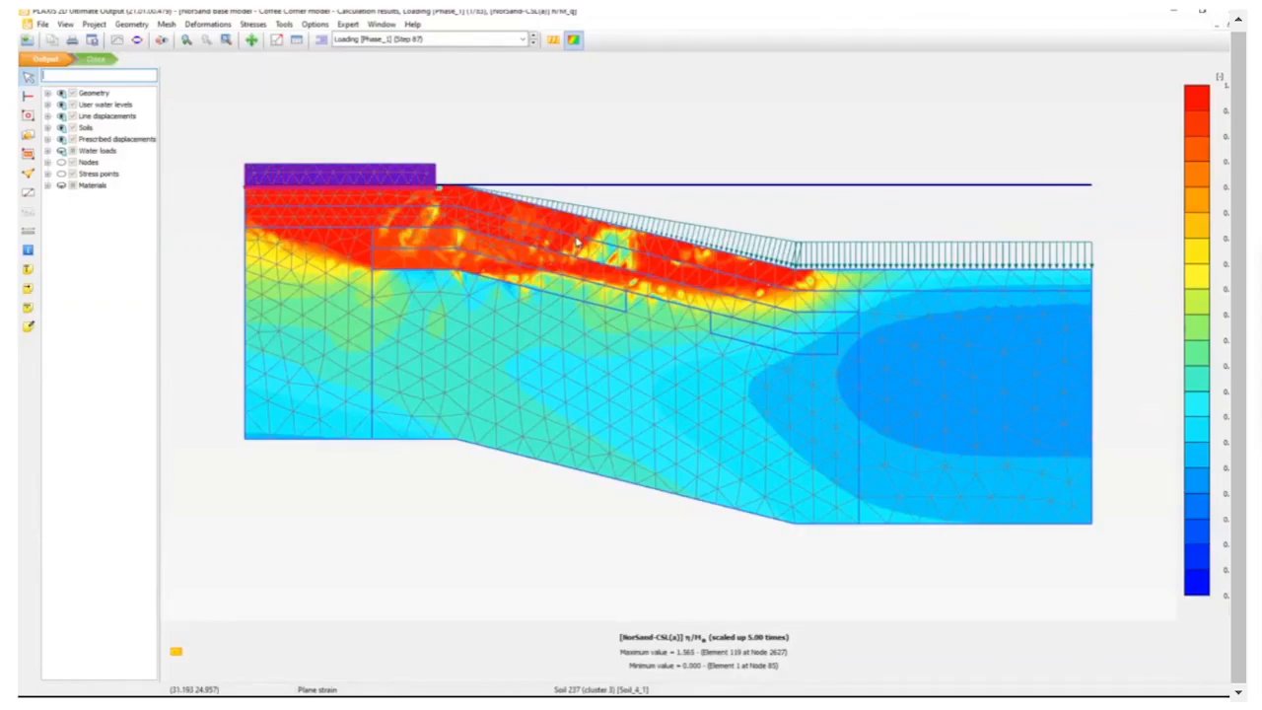
# - Display the plastic points of the Loading phase and filter them to show only the liquefaction points
pyautogui.click(252, 24)
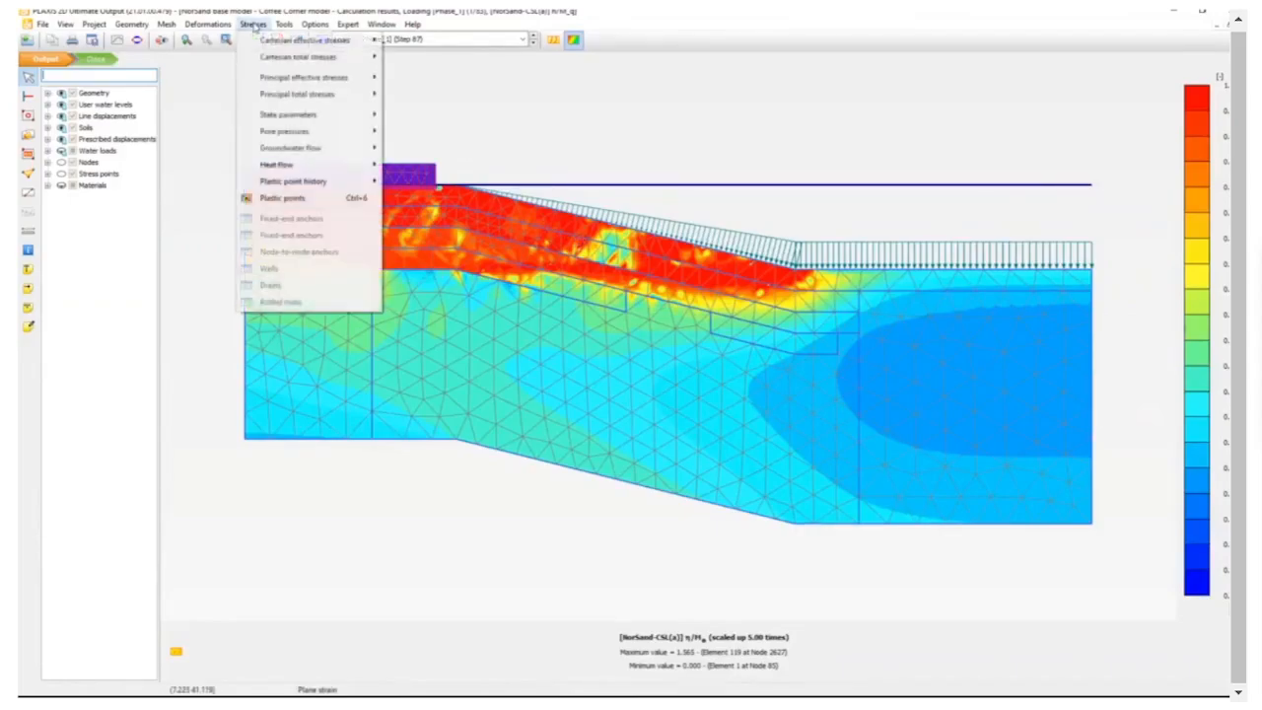
pyautogui.click(284, 198)
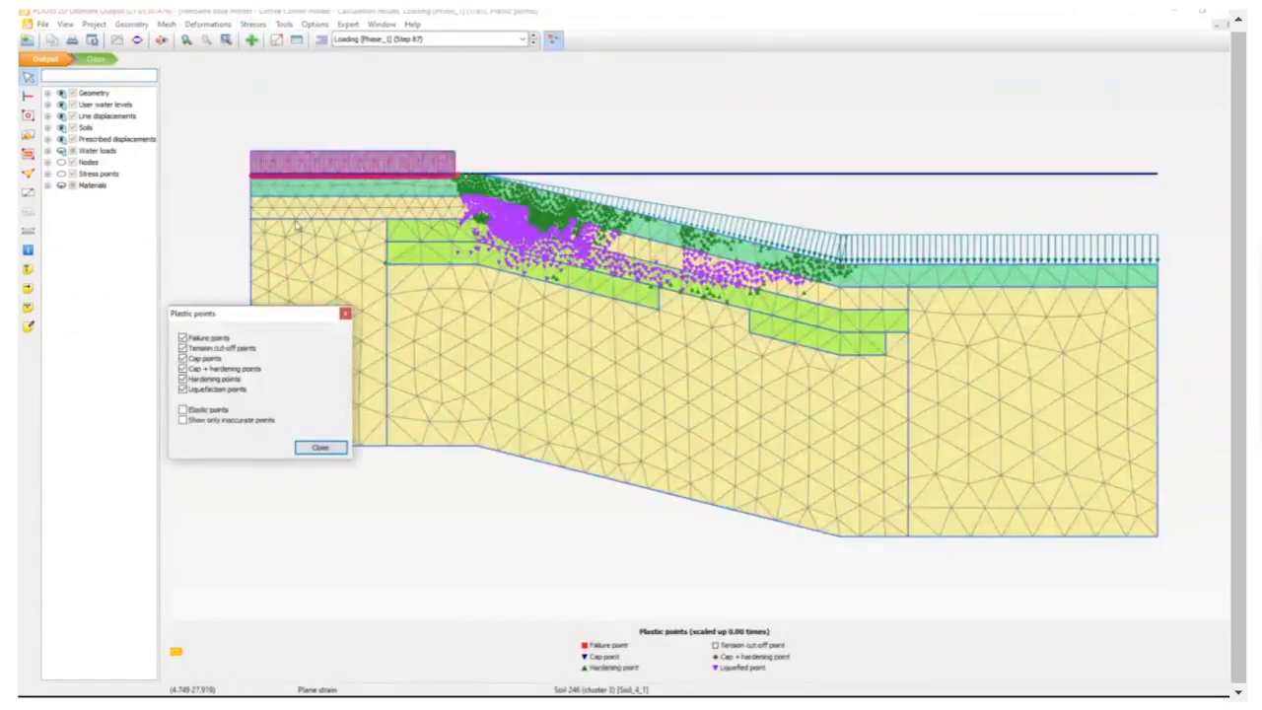
pyautogui.moveTo(254, 316); pyautogui.dragTo(303, 207)
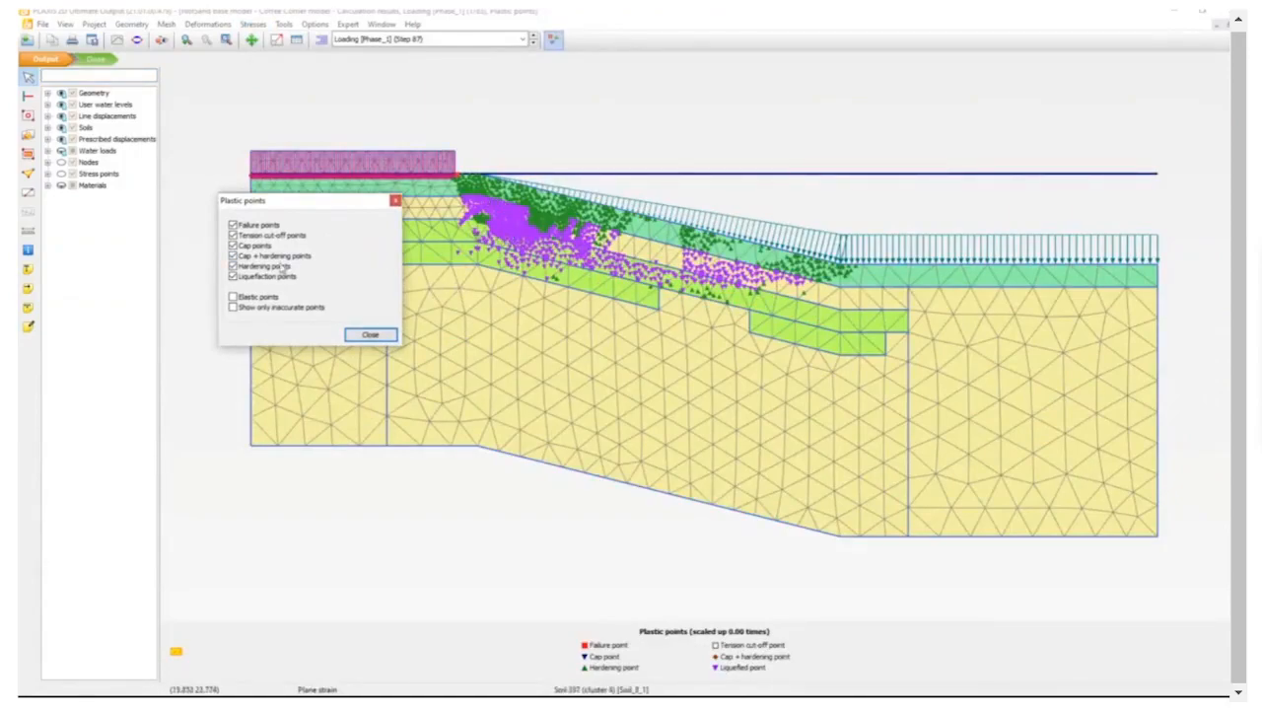
pyautogui.click(233, 225)
pyautogui.click(233, 236)
pyautogui.click(233, 245)
pyautogui.click(233, 256)
pyautogui.click(233, 266)
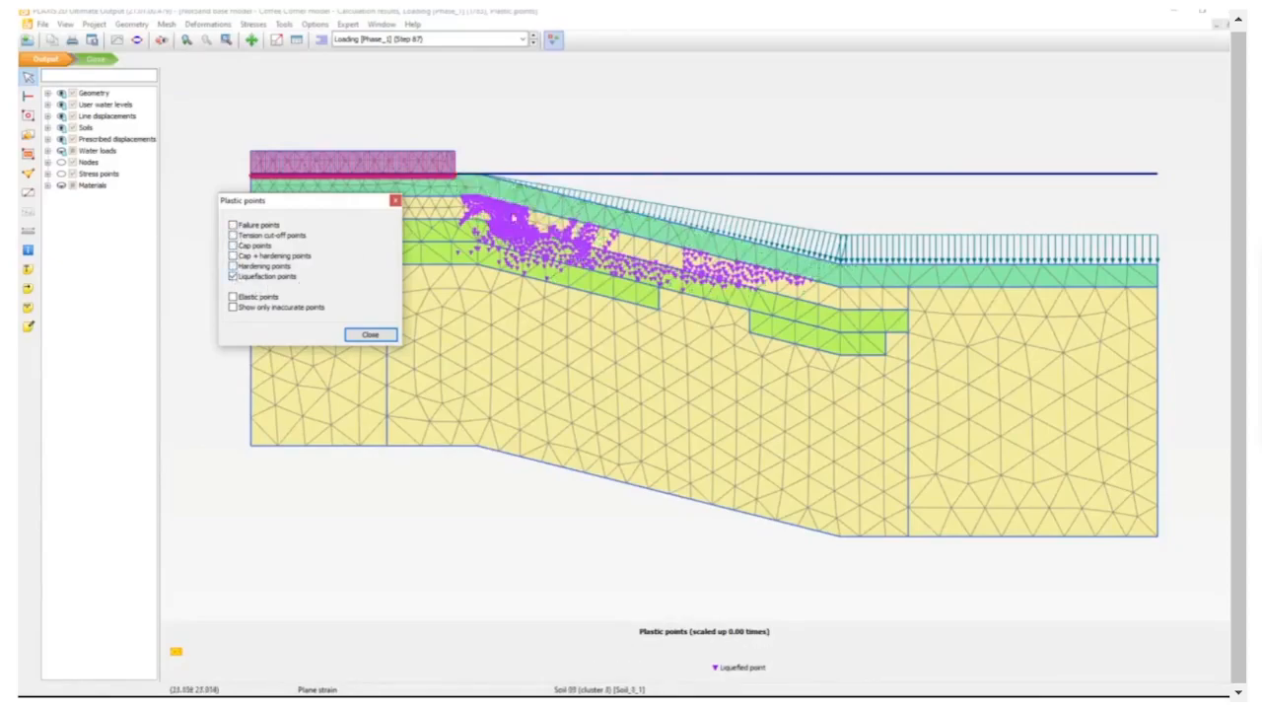
# - Show the hardening and failure points again alongside the liquefaction points and close the plastic points options
pyautogui.click(232, 266)
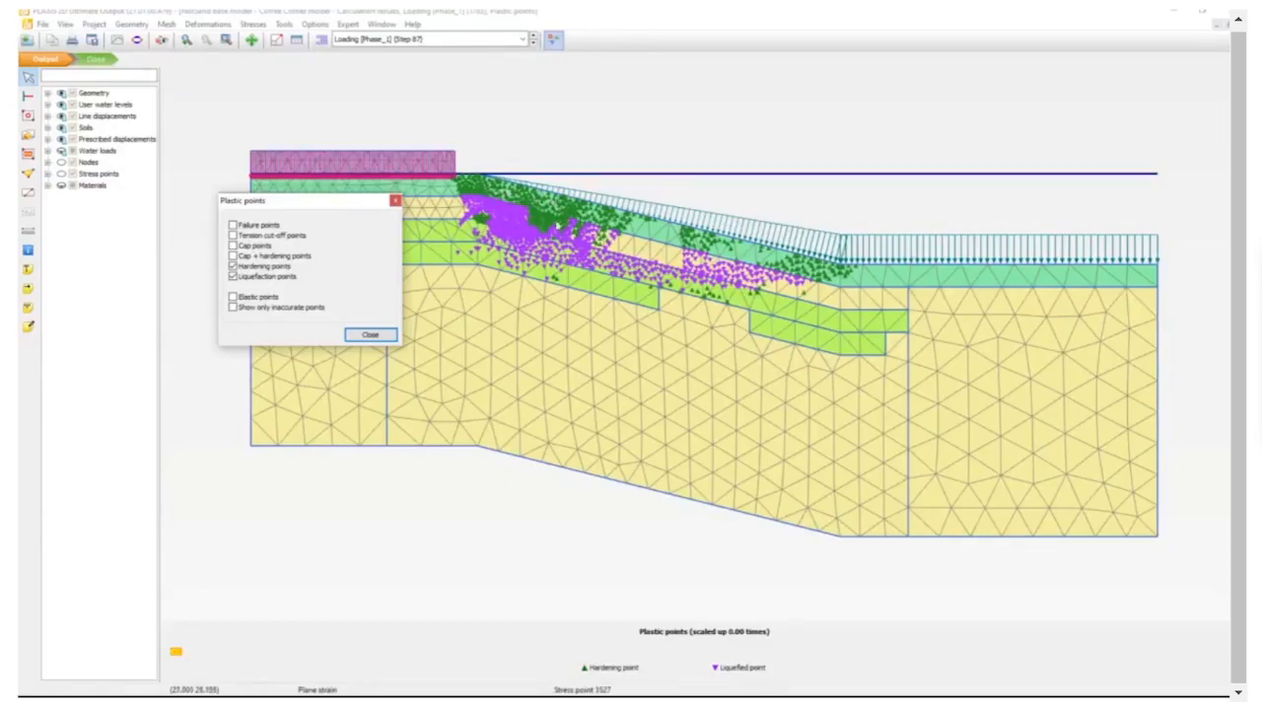
pyautogui.click(233, 224)
pyautogui.click(370, 336)
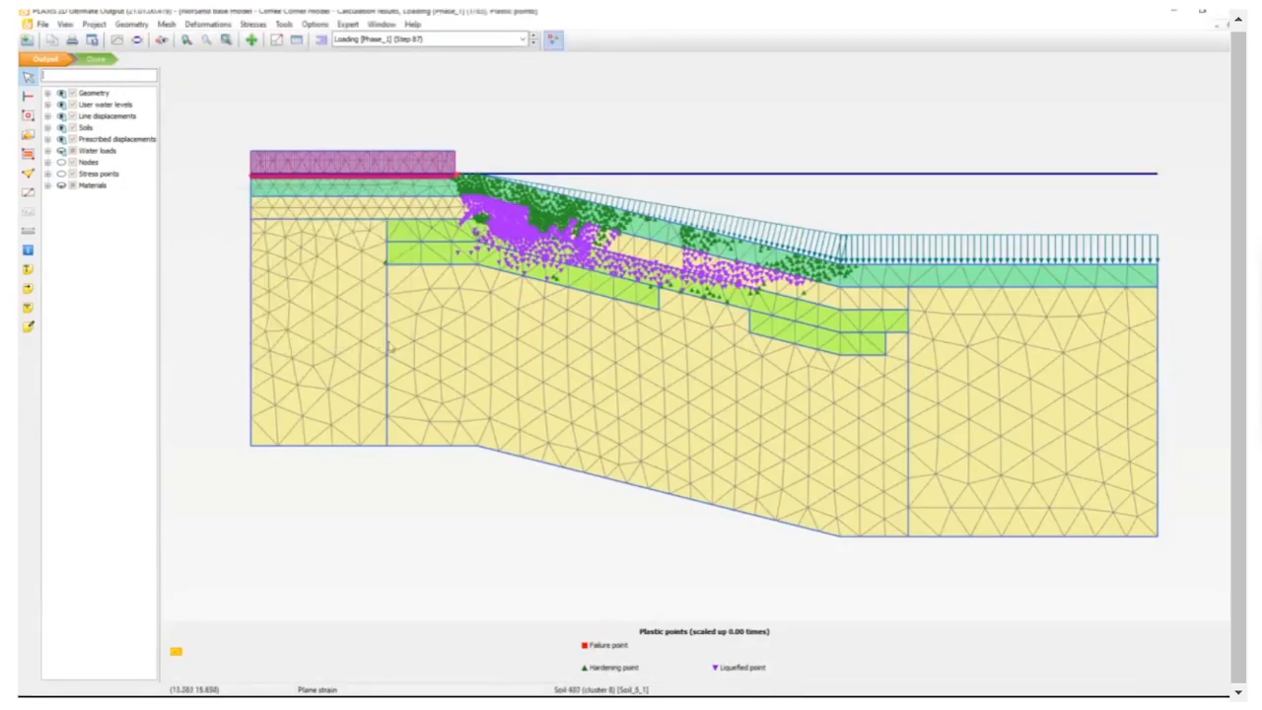